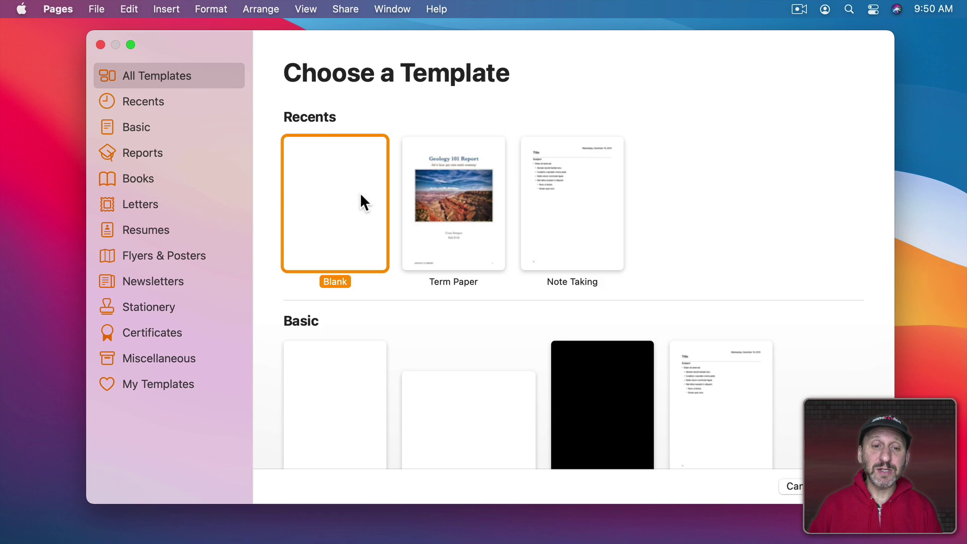
# - Start a blank Pages document and paste in the Treasure Island text
pyautogui.doubleClick(361, 201)
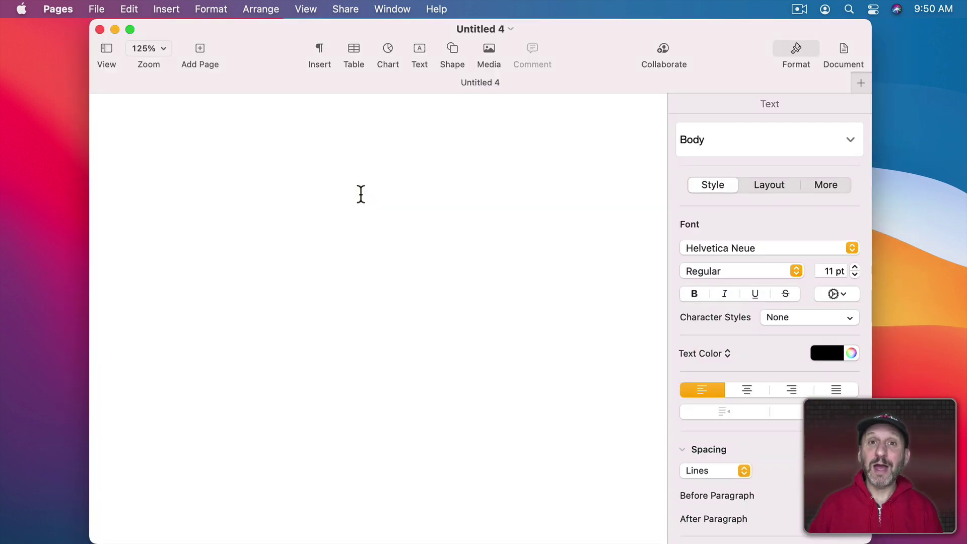
pyautogui.press('cmd+v')
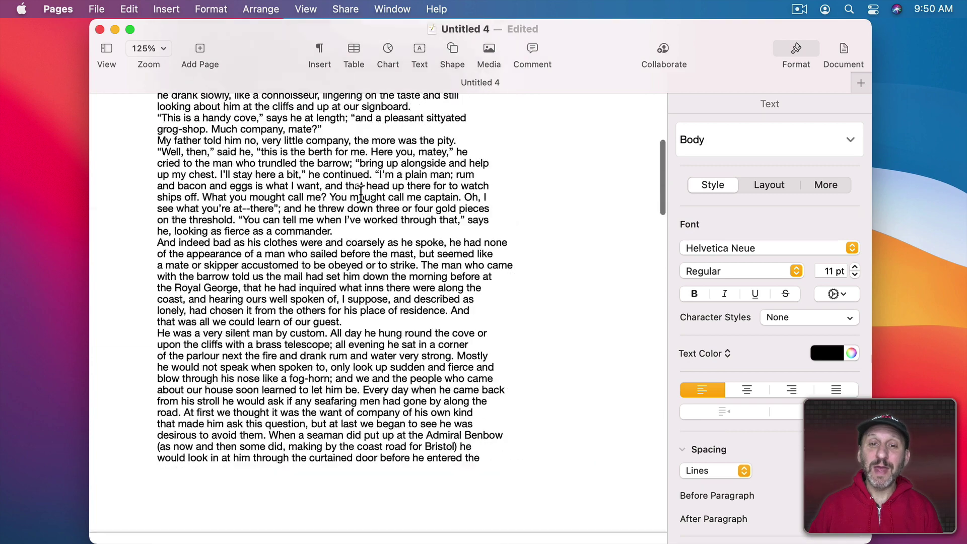
pyautogui.scroll(8, 361, 197)
# - Save the document as 'Treasure Island' and close it
pyautogui.press('super+s')
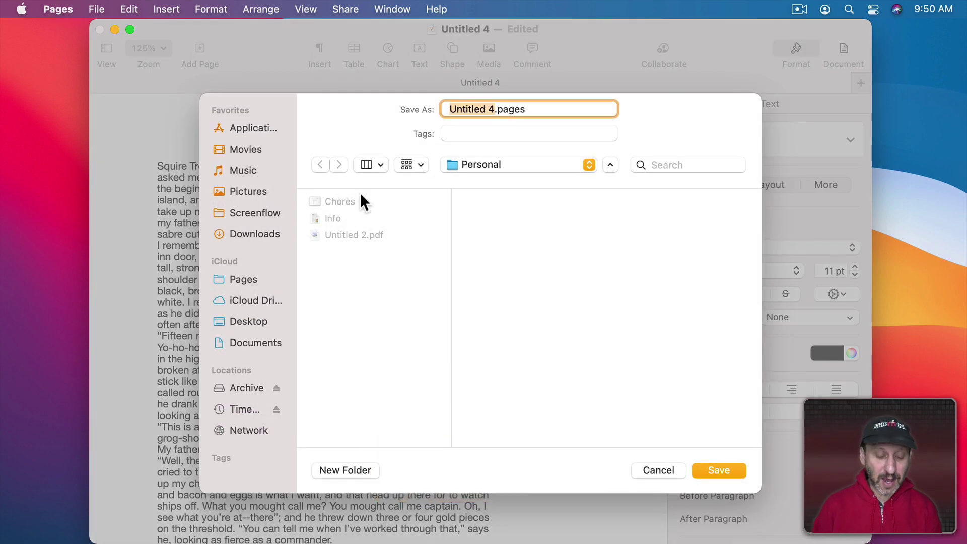
pyautogui.write('Treasure Island')
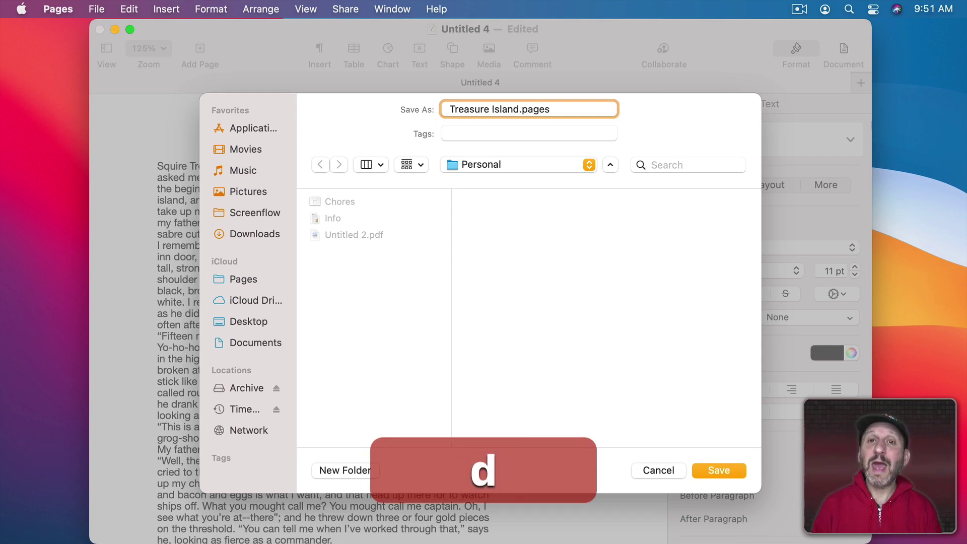
pyautogui.press('Return')
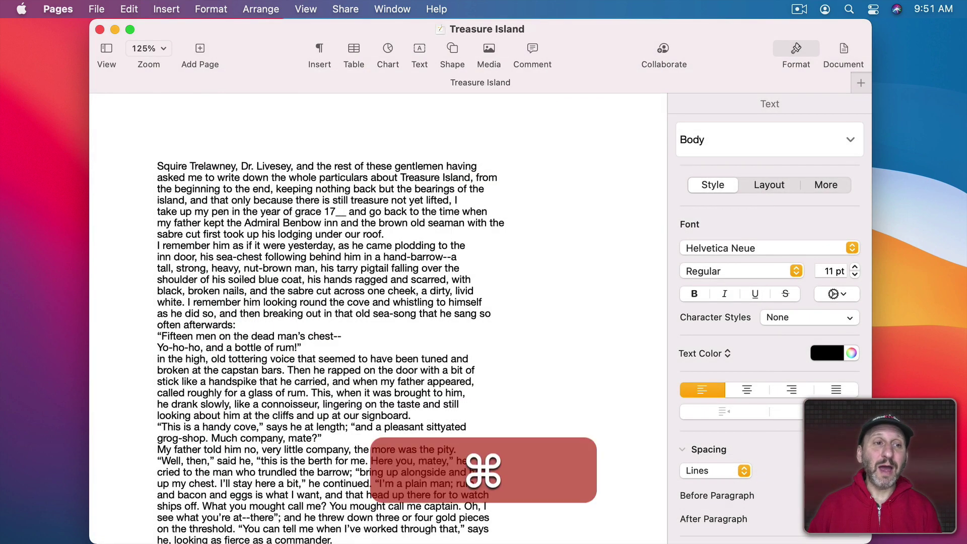
pyautogui.press('super+w')
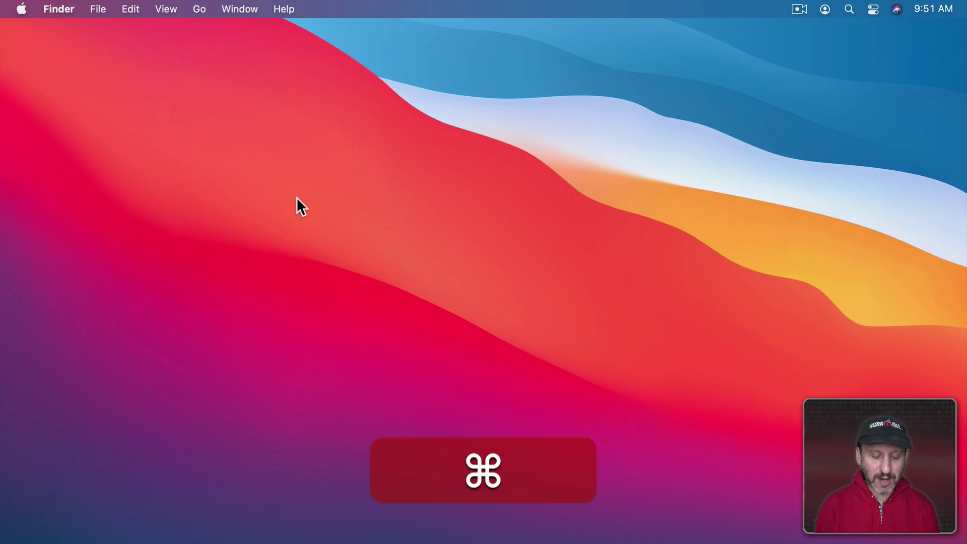
pyautogui.press('super+n')
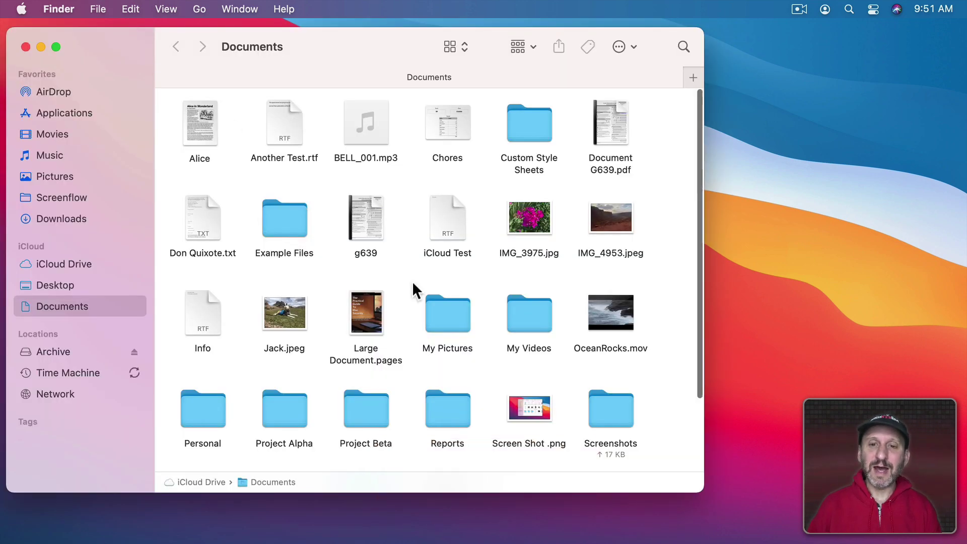
pyautogui.scroll(-3, 412, 281)
pyautogui.scroll(3, 412, 282)
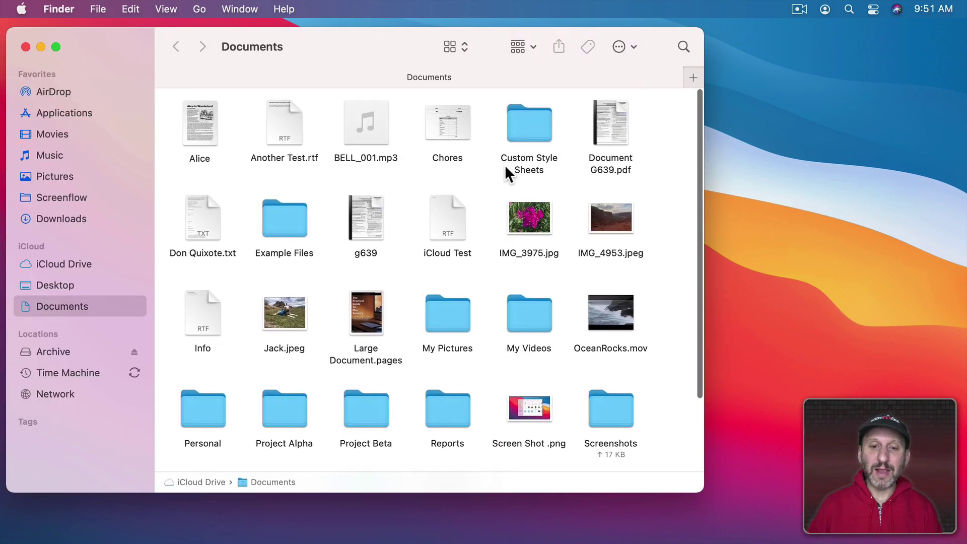
pyautogui.doubleClick(276, 221)
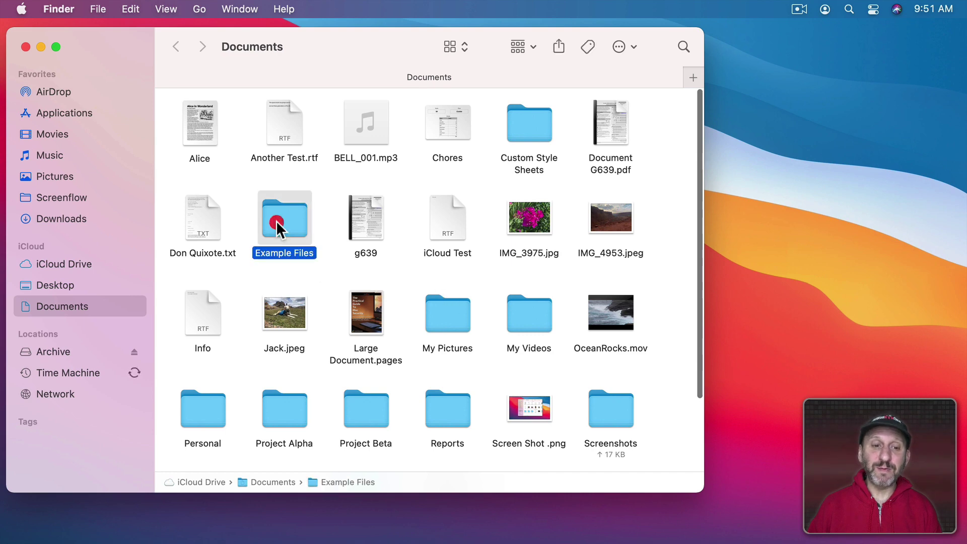
pyautogui.click(176, 47)
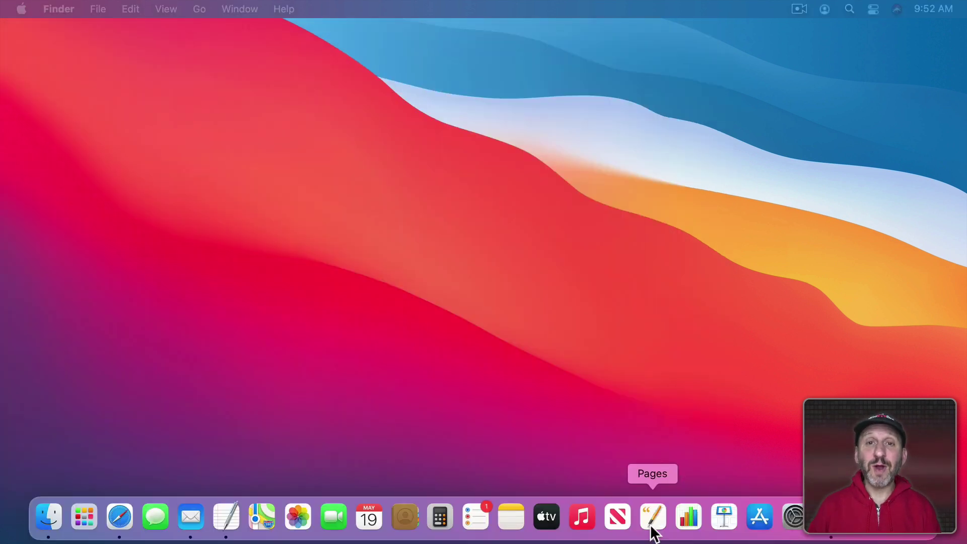
# - Launch Pages, check the Open dialog's folder list, and reveal Treasure Island in its folder
pyautogui.click(653, 520)
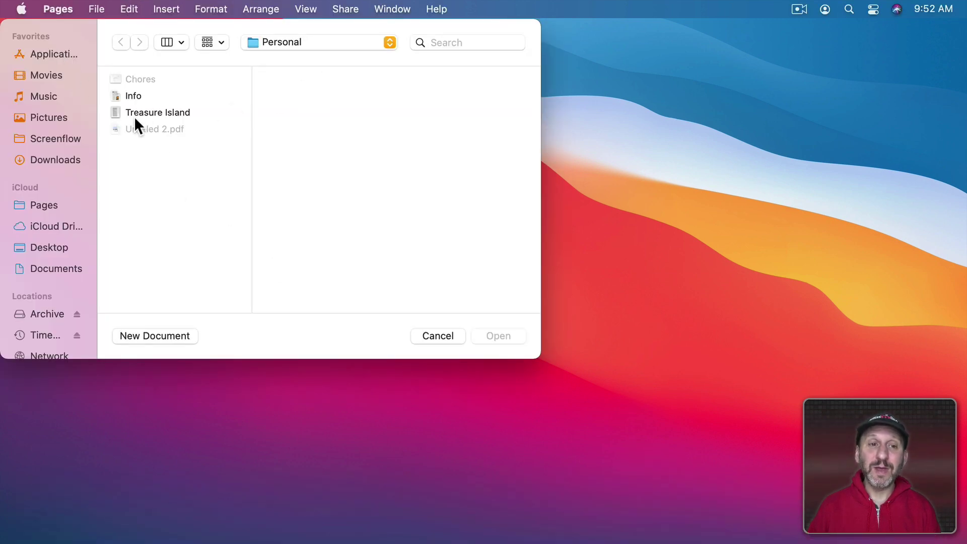
pyautogui.click(296, 45)
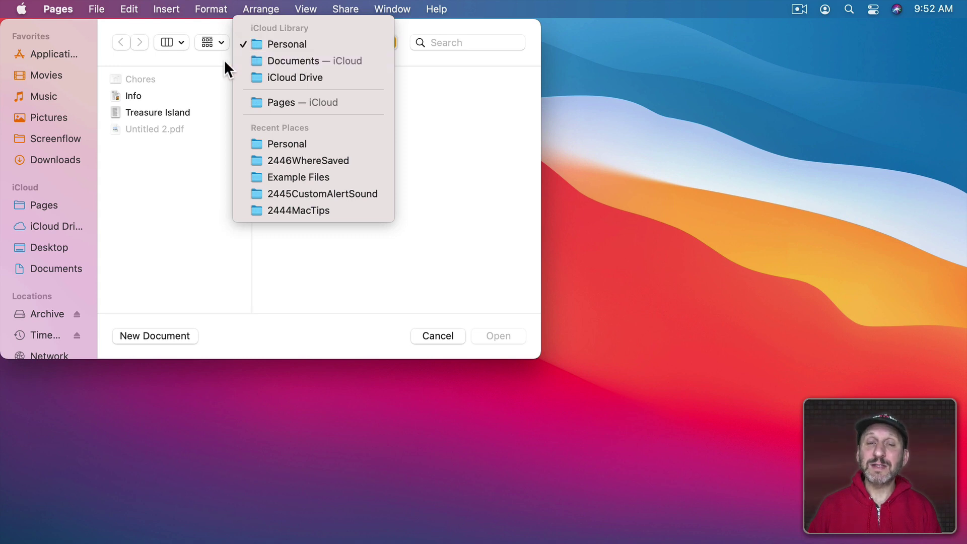
pyautogui.click(200, 124)
pyautogui.click(127, 116)
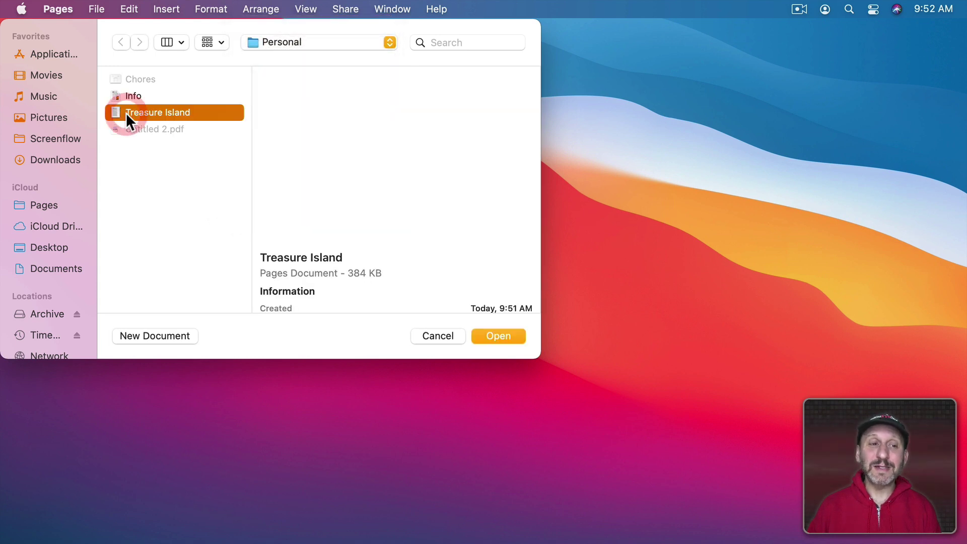
pyautogui.press('super+r')
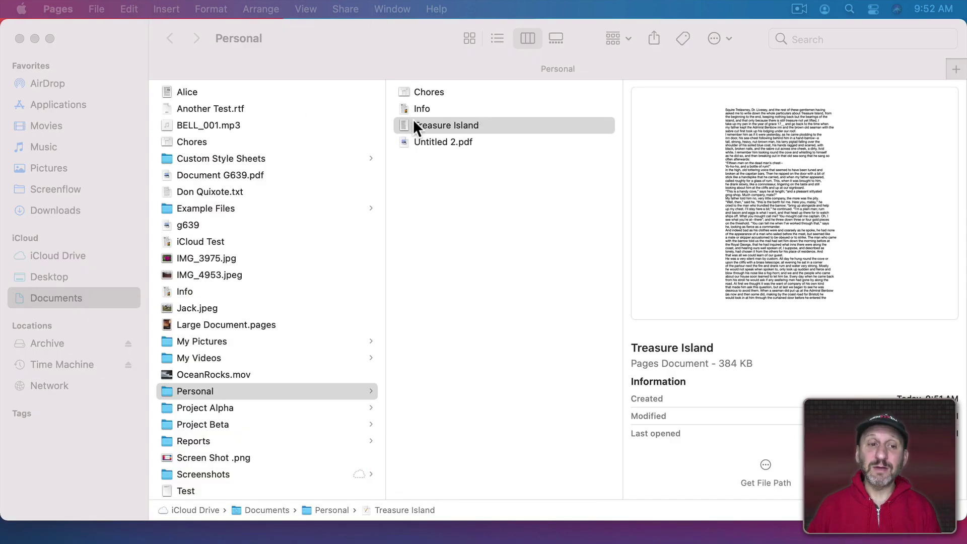
pyautogui.moveTo(431, 126); pyautogui.dragTo(473, 123)
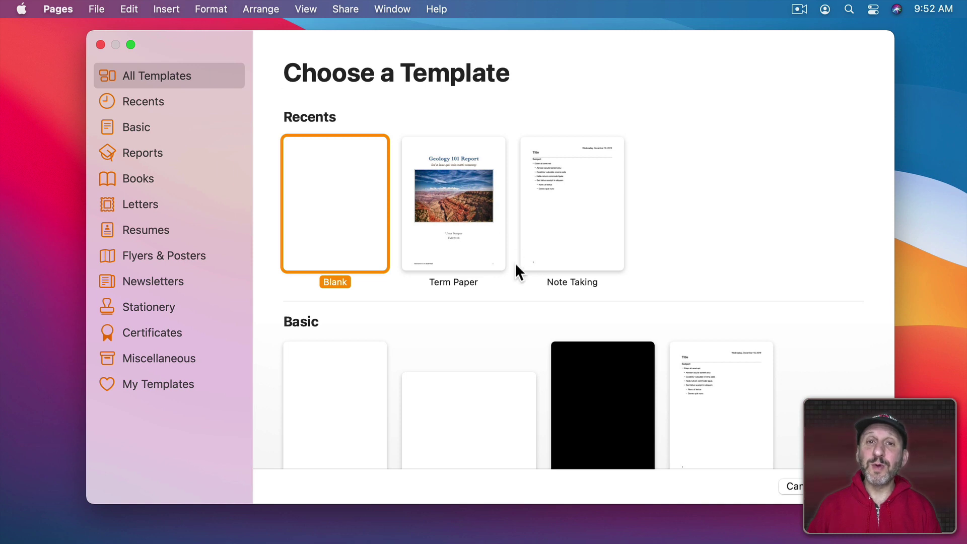
# - Reopen Treasure Island from File > Open Recent
pyautogui.click(99, 8)
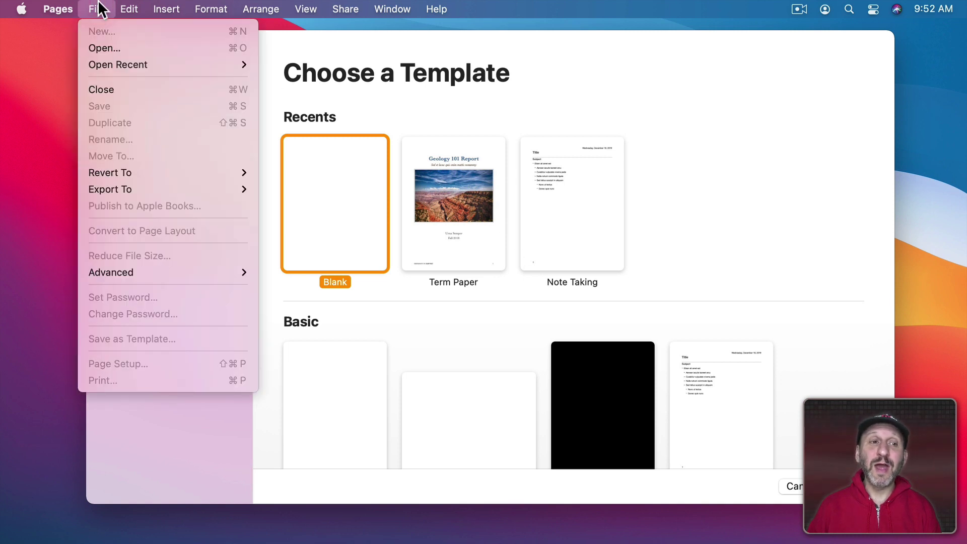
pyautogui.moveTo(117, 63)
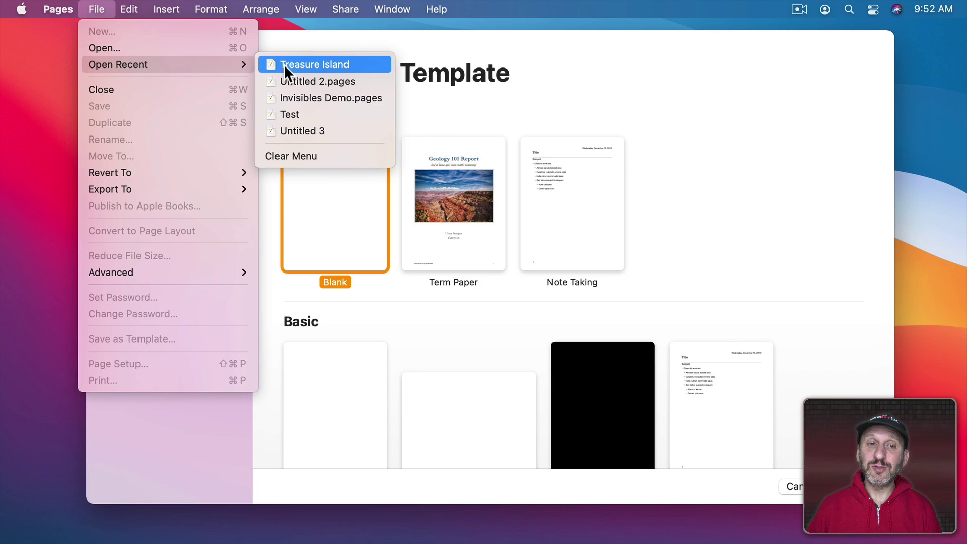
pyautogui.click(309, 65)
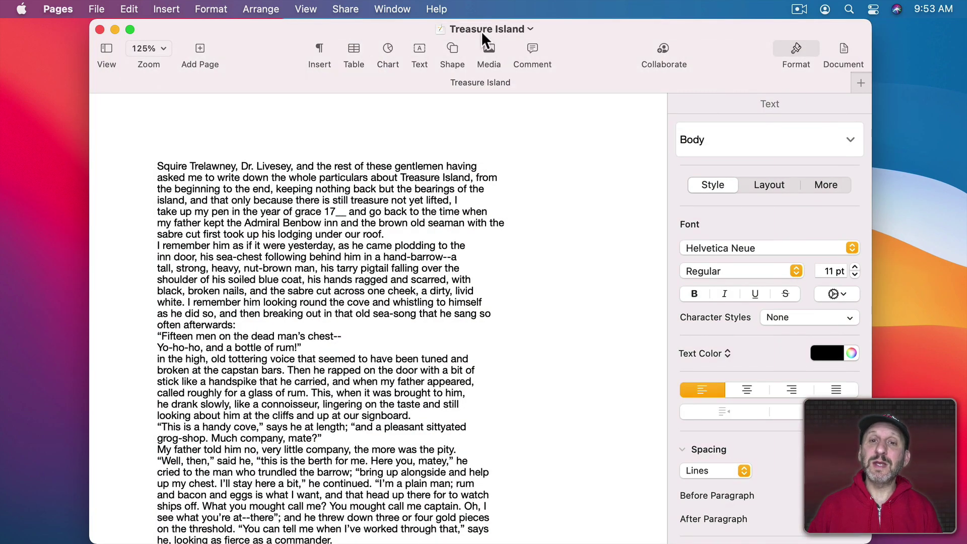
# - Check the document title's Where pop-up, confirming it is stored in Personal
pyautogui.click(504, 29)
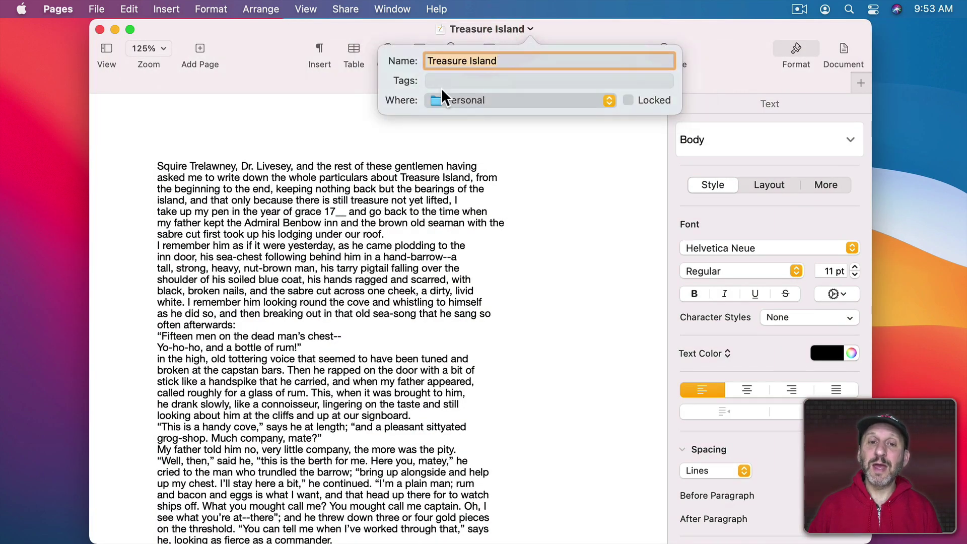
pyautogui.click(473, 99)
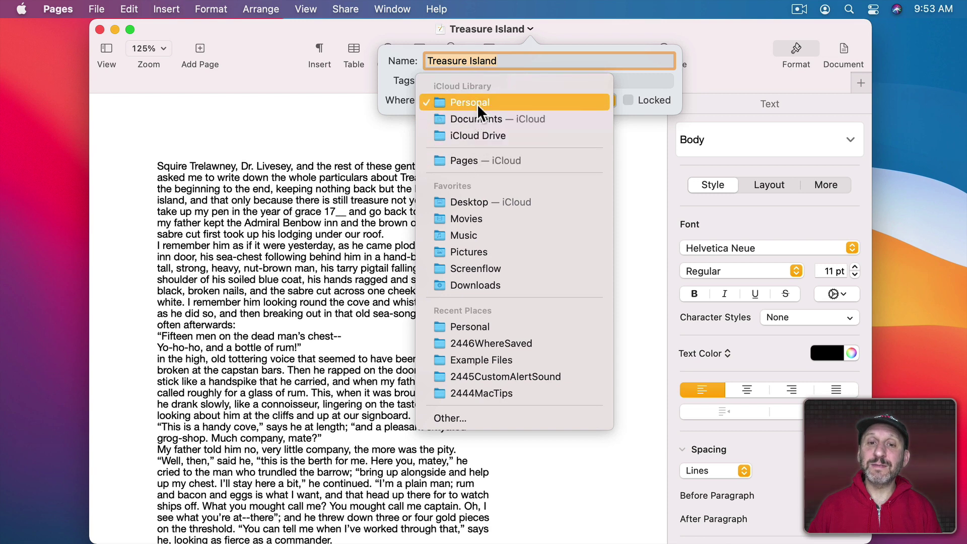
pyautogui.click(477, 103)
pyautogui.click(97, 9)
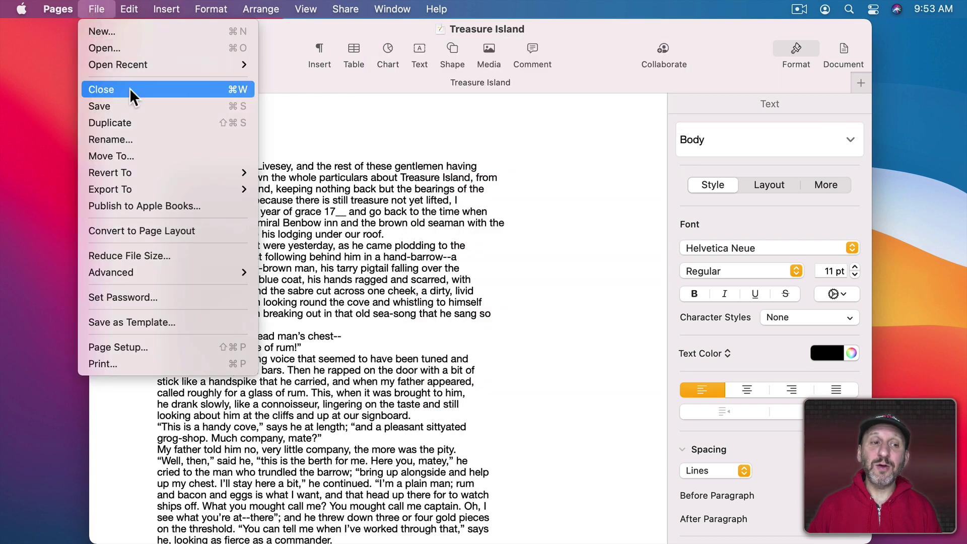
# - Use Save As to check that a Treasure Island copy would go to Personal
pyautogui.press('alt')
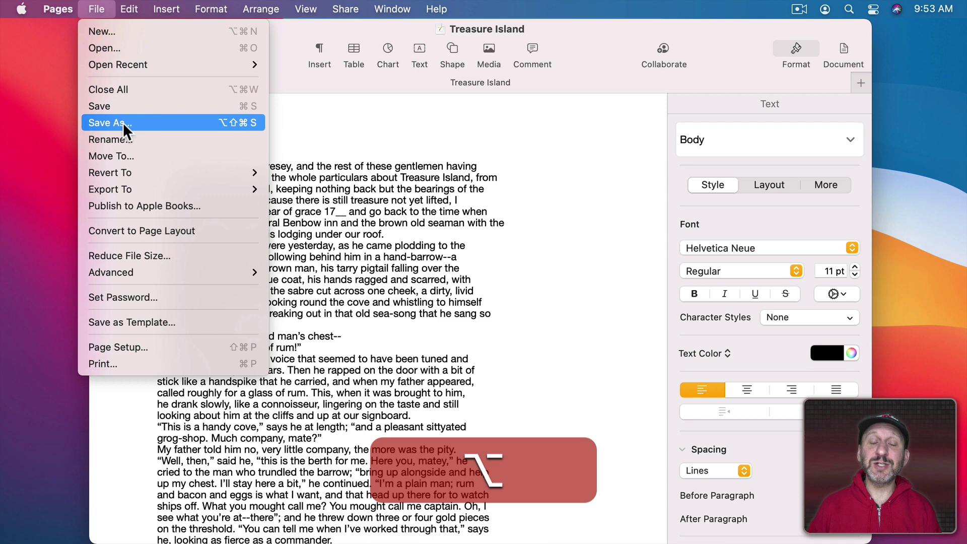
pyautogui.click(137, 123)
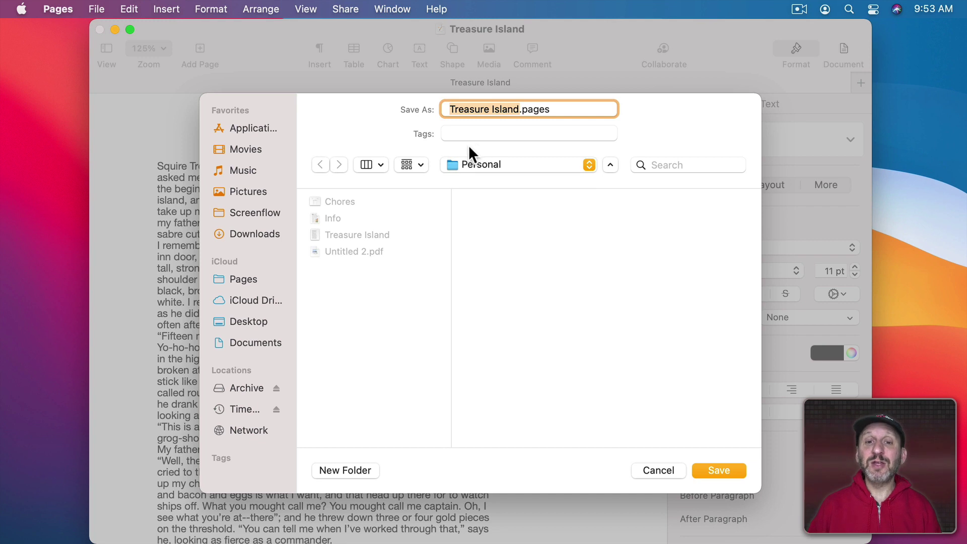
pyautogui.click(491, 166)
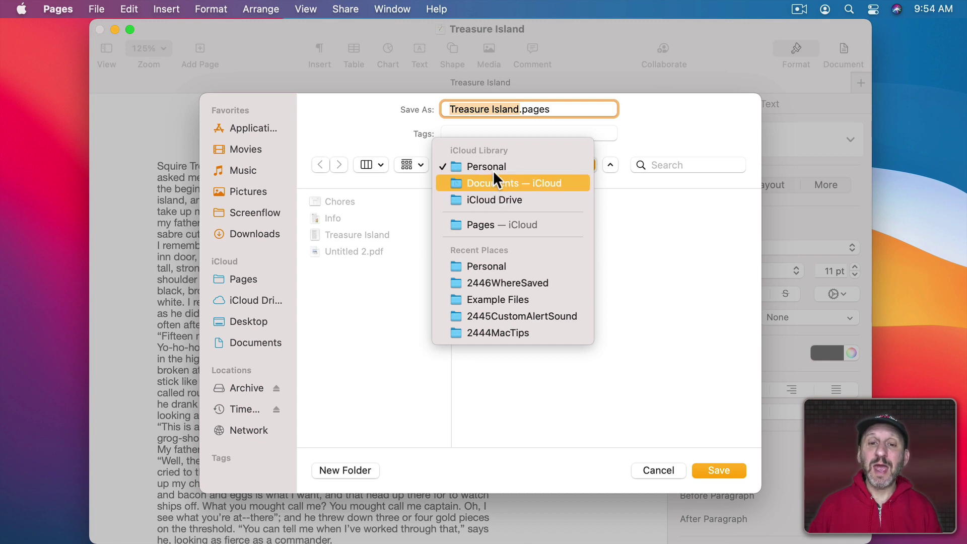
pyautogui.click(375, 126)
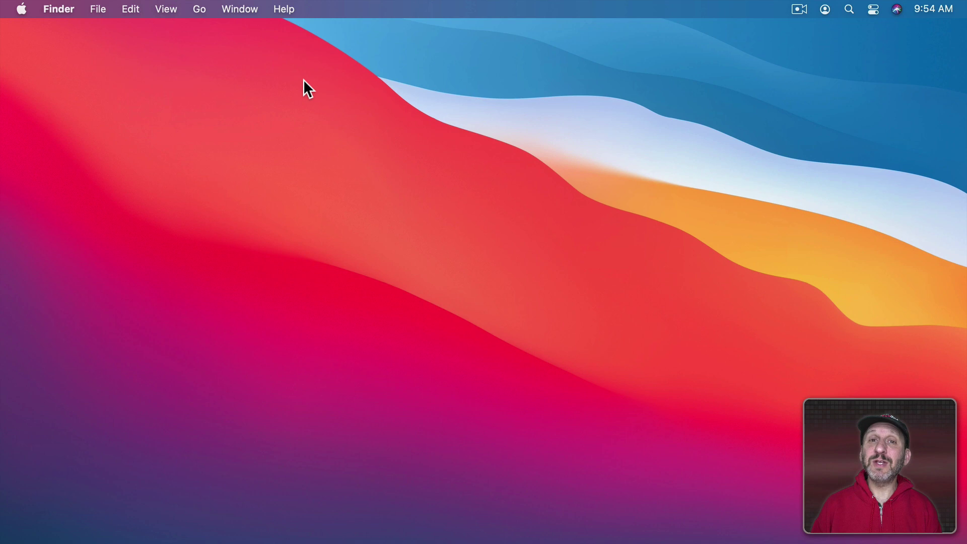
# - Open a new Finder window on Recents and select Treasure Island to see its path
pyautogui.click(100, 7)
pyautogui.click(104, 28)
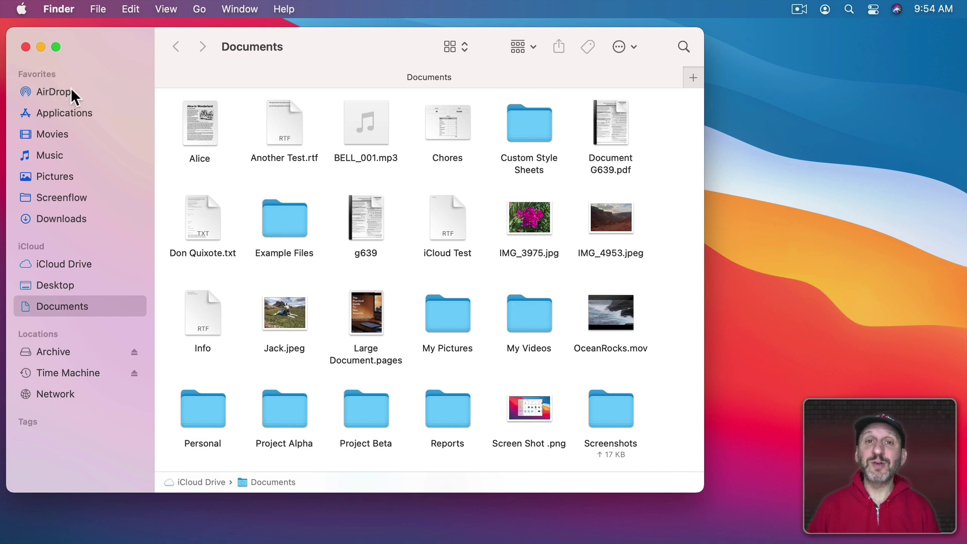
pyautogui.click(202, 9)
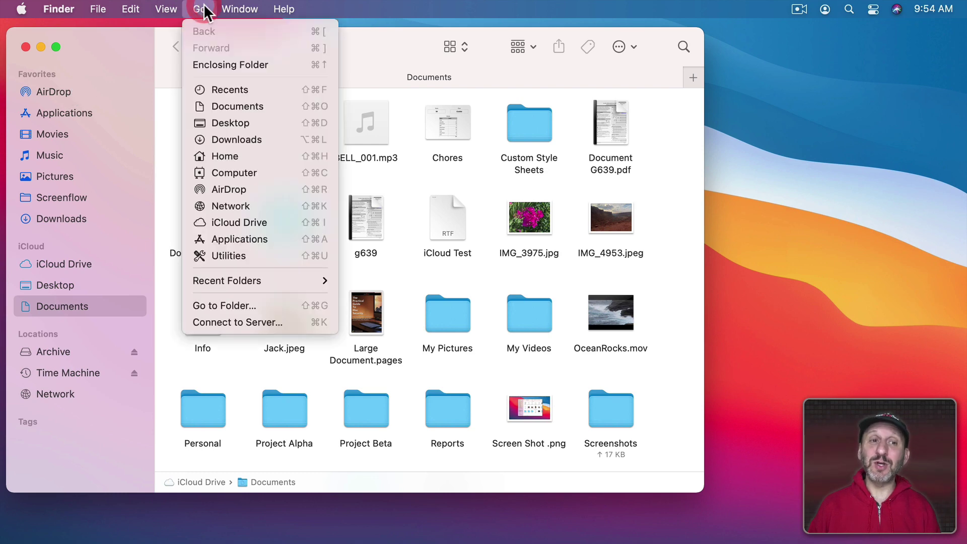
pyautogui.click(225, 88)
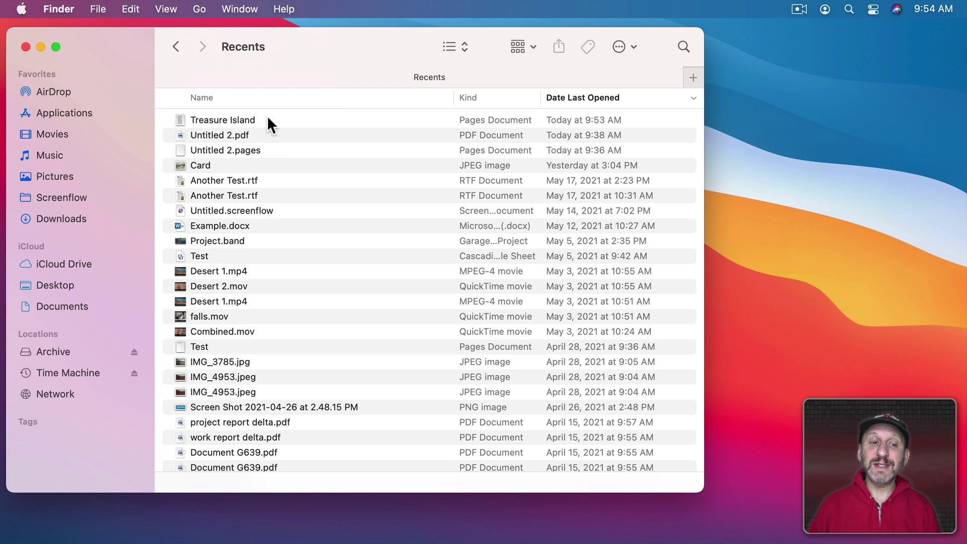
pyautogui.click(209, 119)
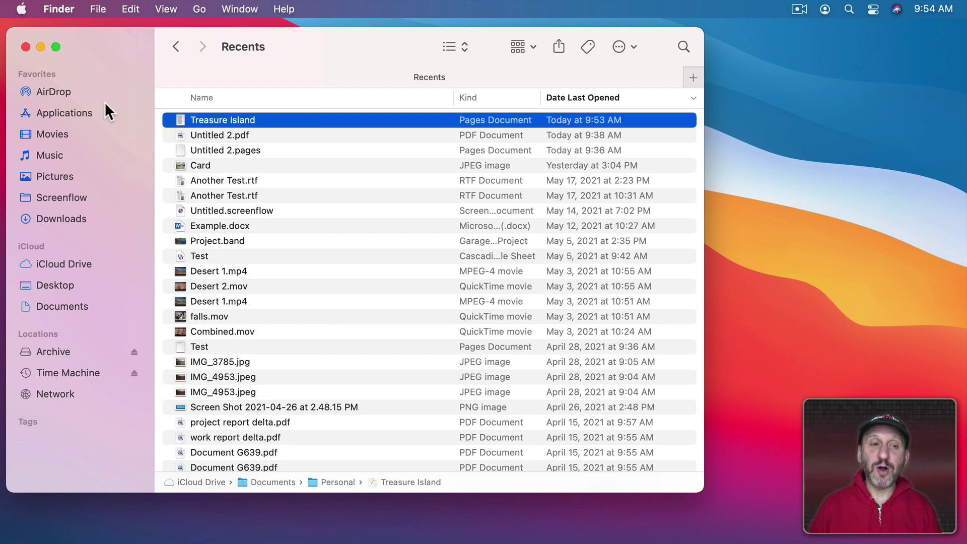
# - Show the original Treasure Island file in its Personal folder
pyautogui.click(173, 9)
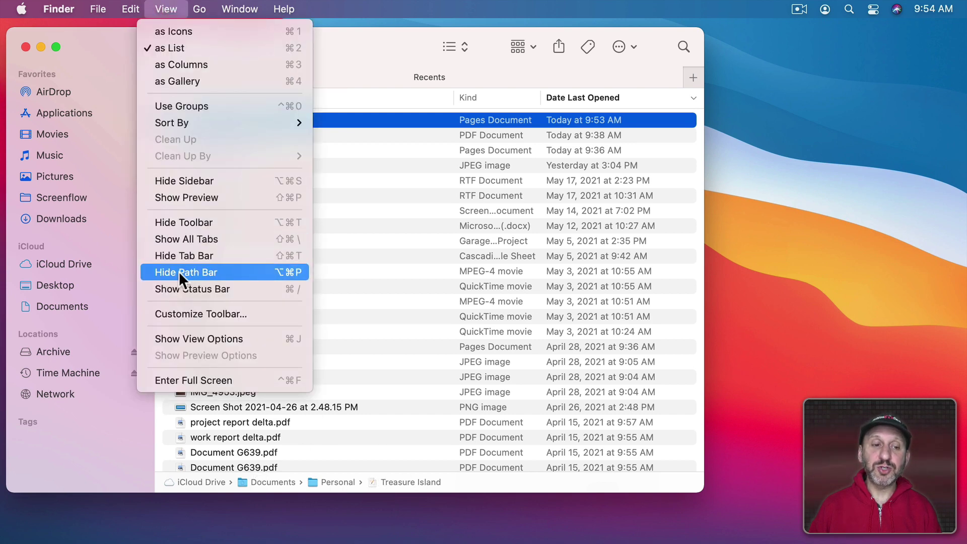
pyautogui.click(461, 484)
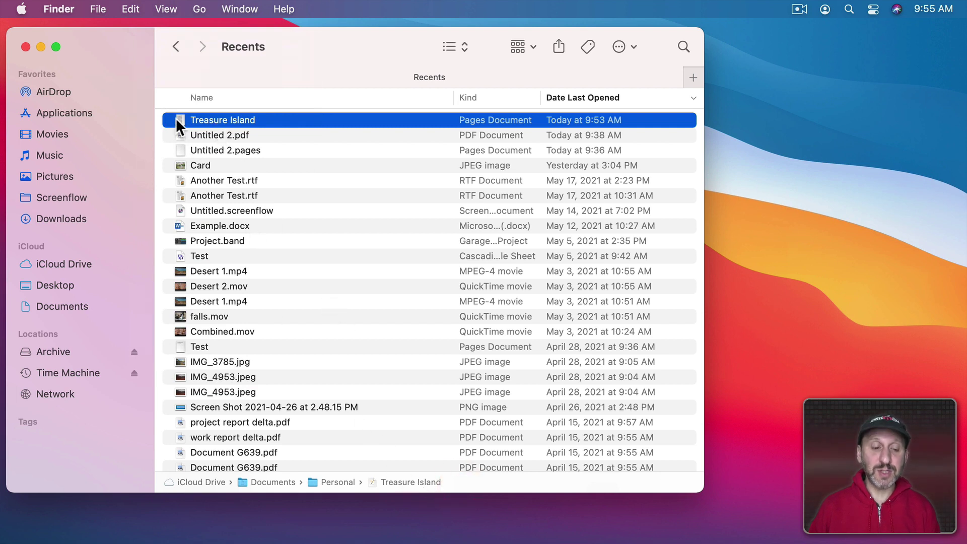
pyautogui.press('super')
pyautogui.press('super+r')
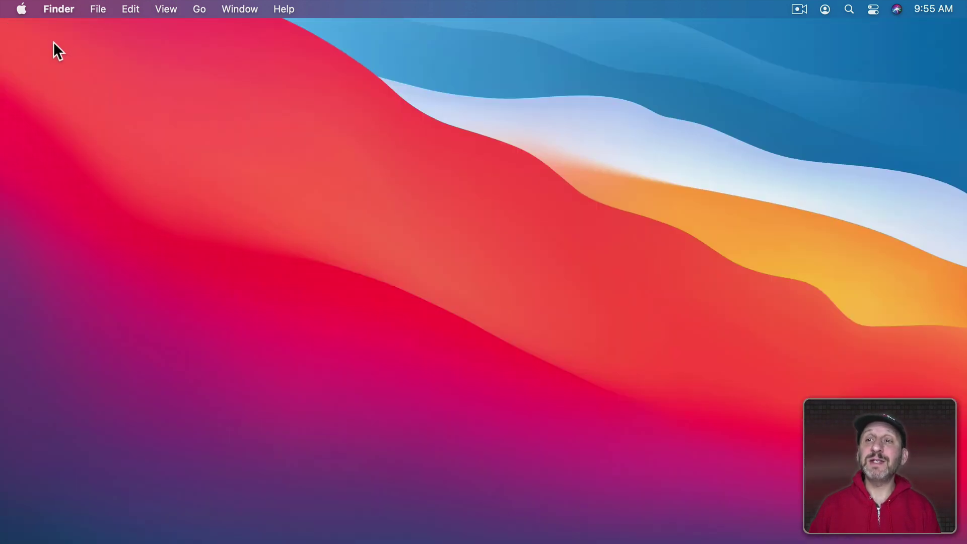
pyautogui.click(22, 9)
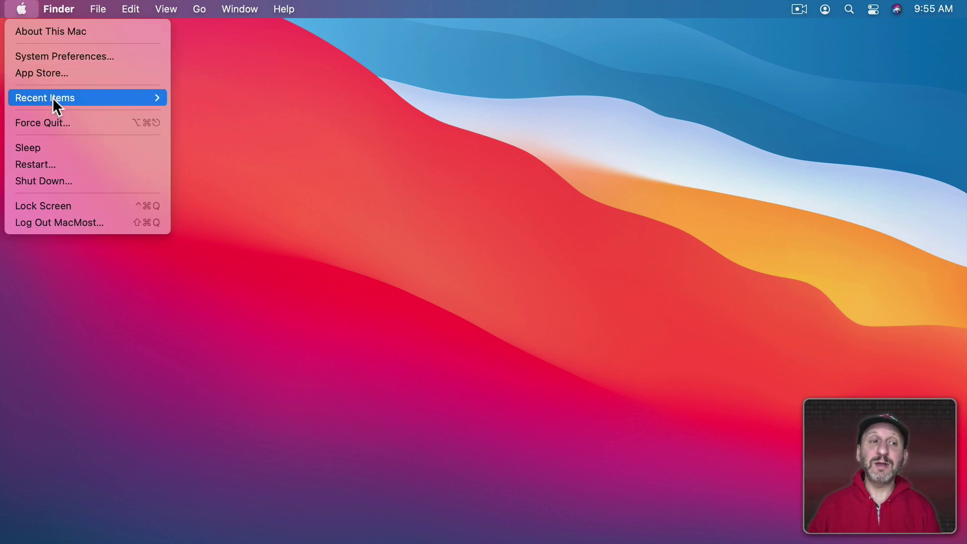
pyautogui.moveTo(52, 98)
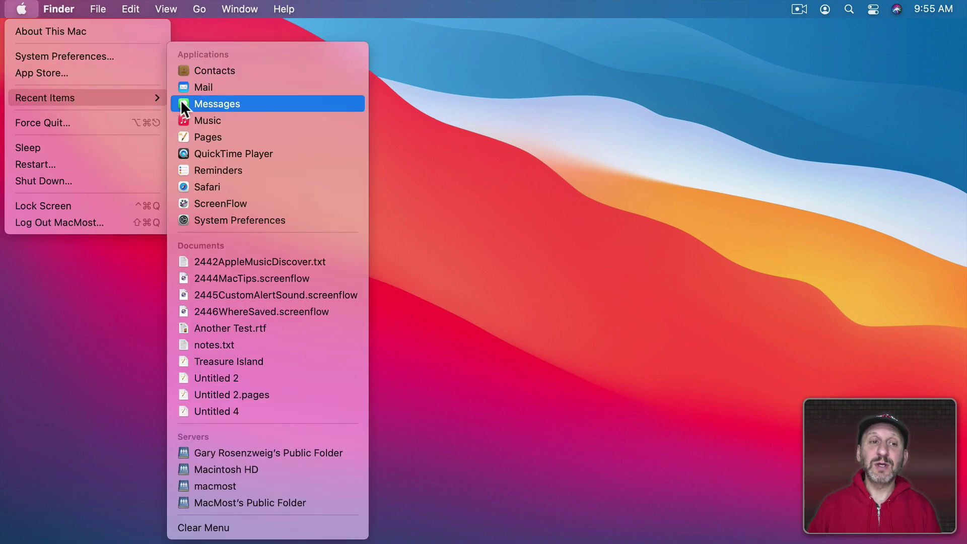
pyautogui.click(241, 361)
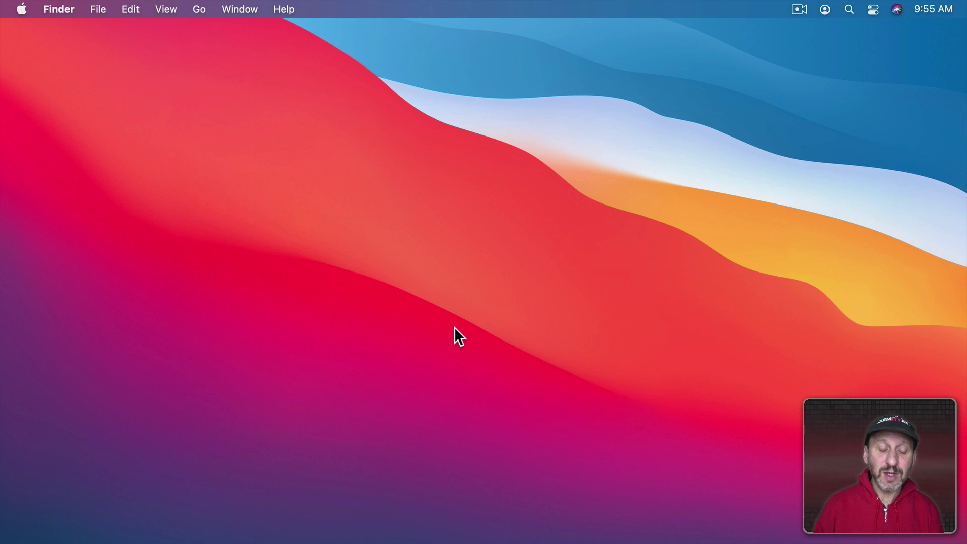
# - Spotlight-search 'treasure island', preview the Pages result, and show it in Finder
pyautogui.press('super+space')
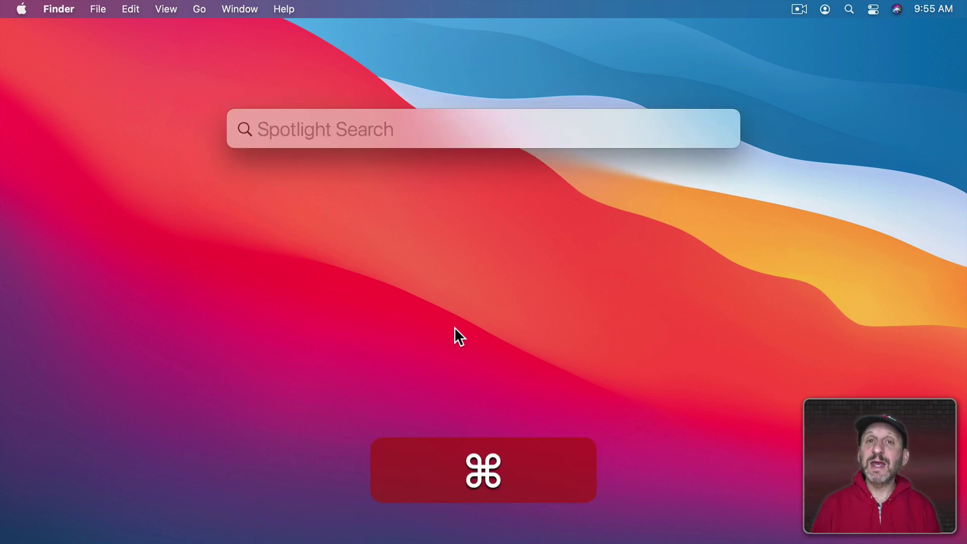
pyautogui.write('trea')
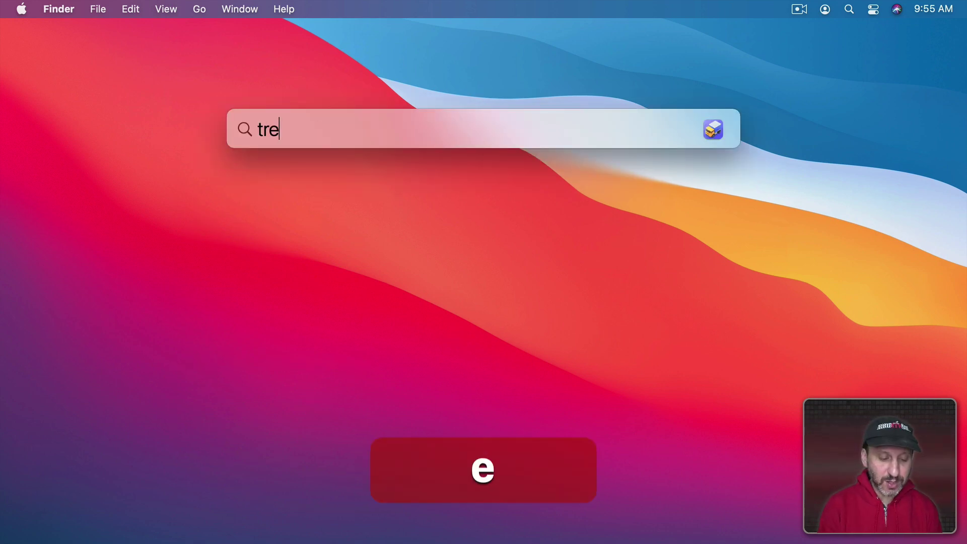
pyautogui.write('sure island')
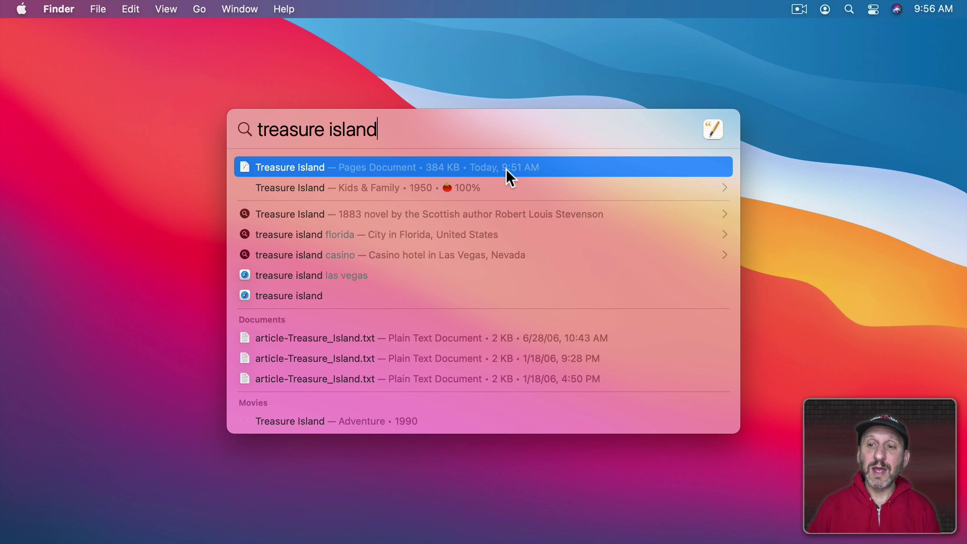
pyautogui.press('Tab')
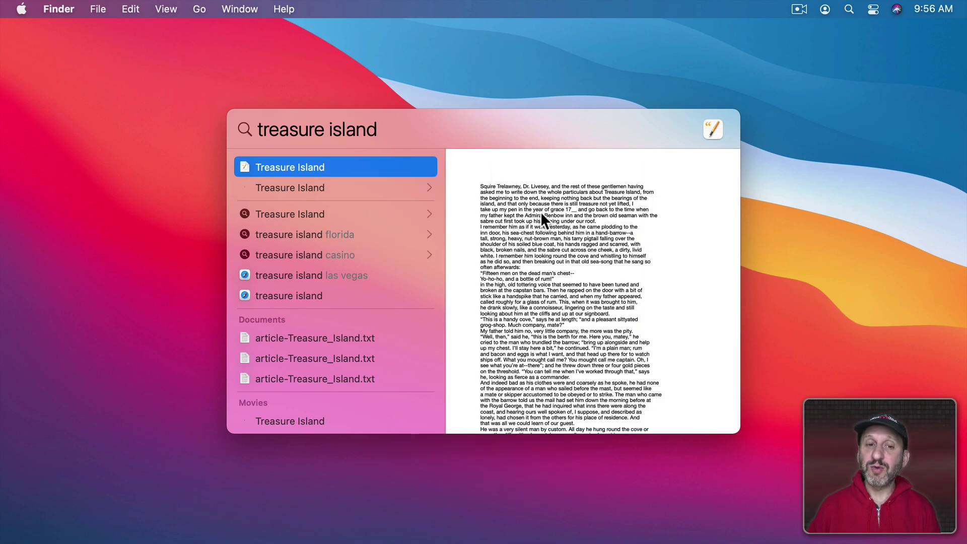
pyautogui.press('super+r')
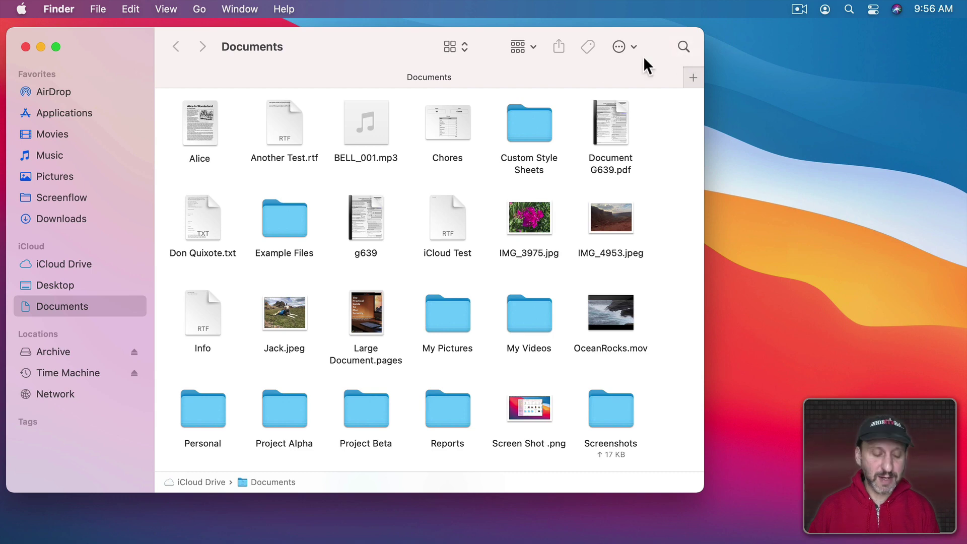
# - Search Documents for 'benbow' and open the matching Treasure Island document
pyautogui.press('super+f')
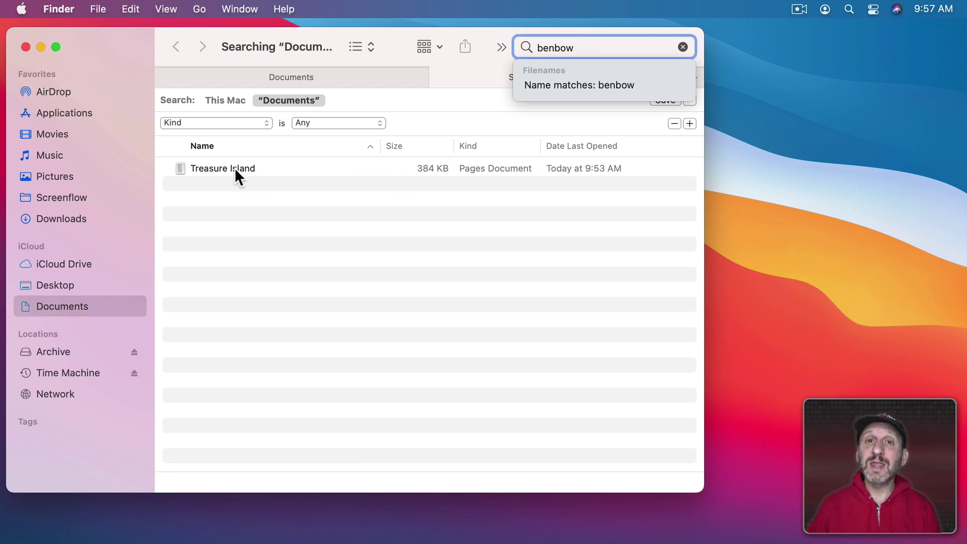
pyautogui.click(609, 168)
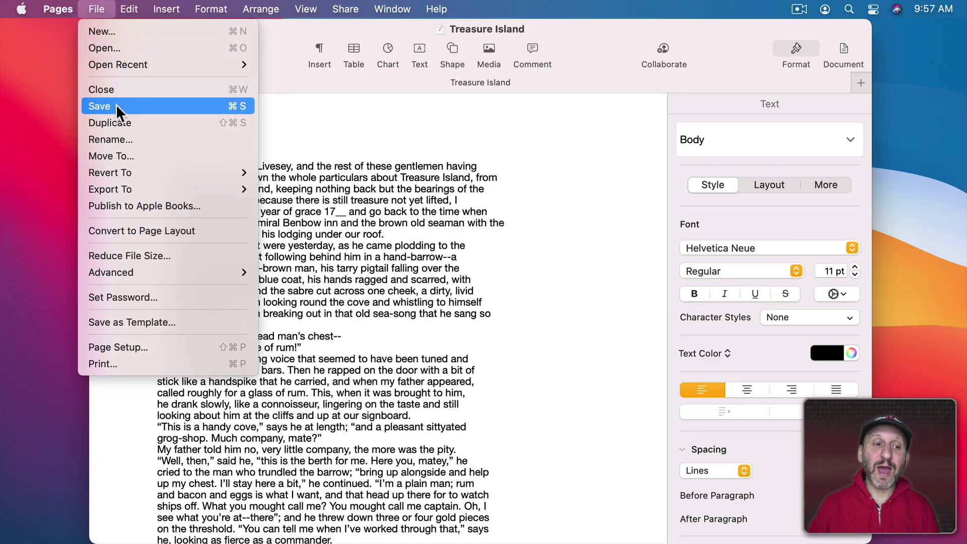
# - Export Treasure Island as a PDF into the Documents folder
pyautogui.moveTo(125, 186)
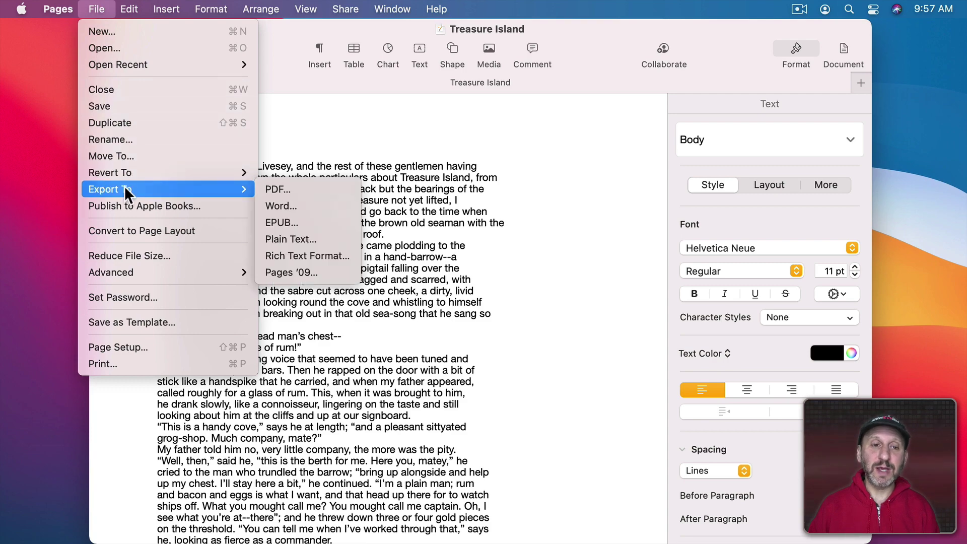
pyautogui.click(267, 186)
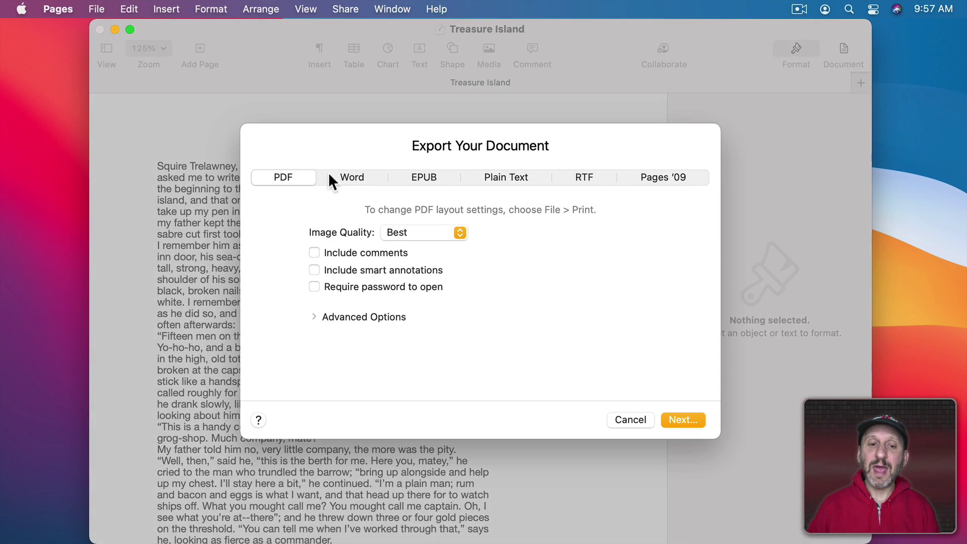
pyautogui.click(691, 418)
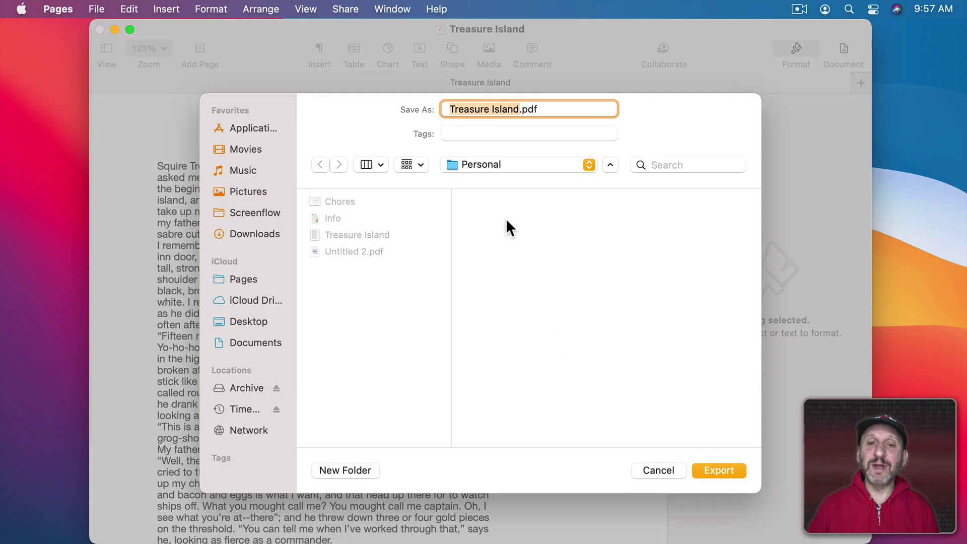
pyautogui.click(496, 168)
pyautogui.click(496, 180)
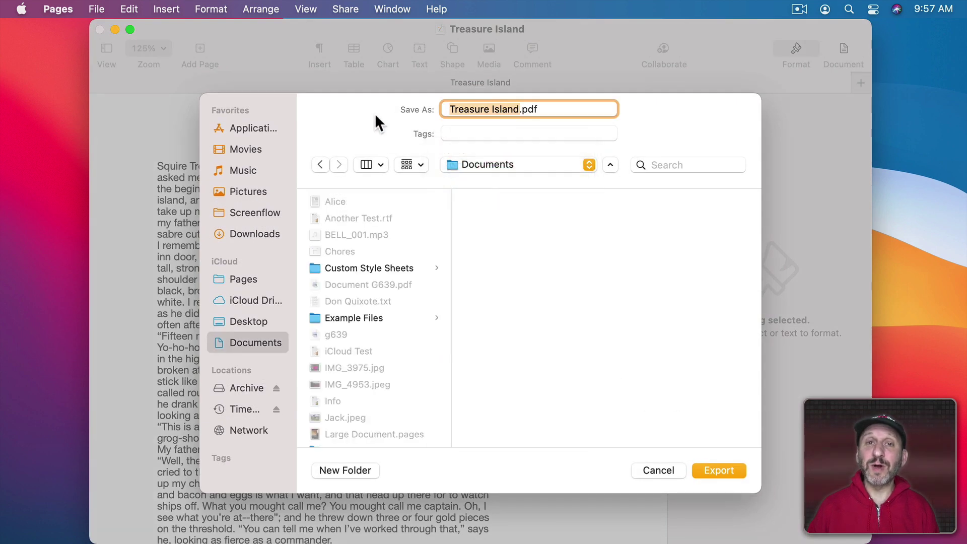
pyautogui.click(715, 467)
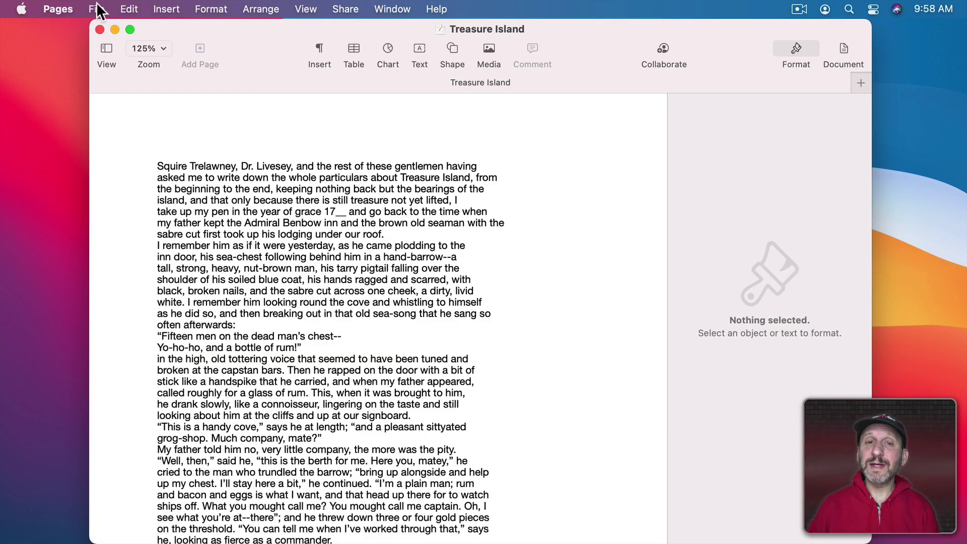
# - View the Open dialog showing the Personal folder, then close it
pyautogui.click(96, 9)
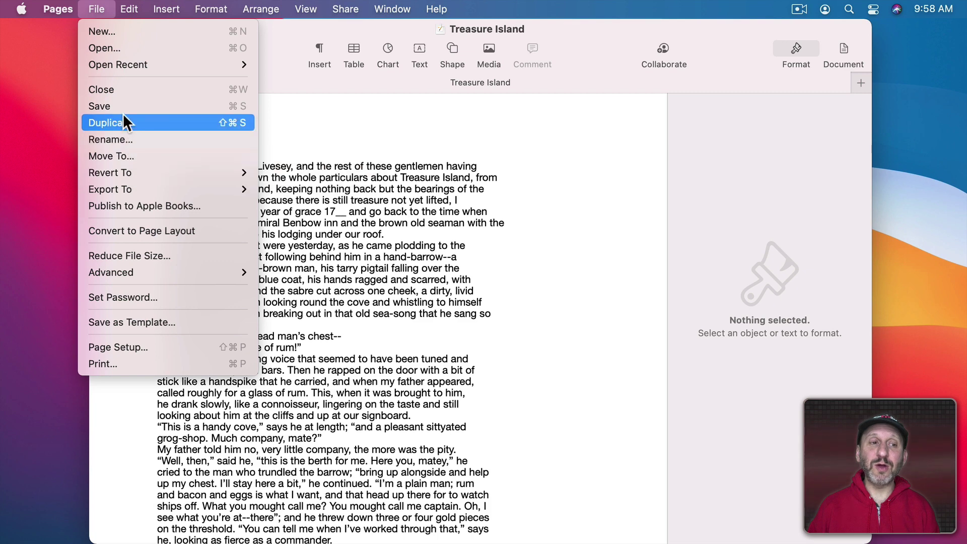
pyautogui.click(98, 45)
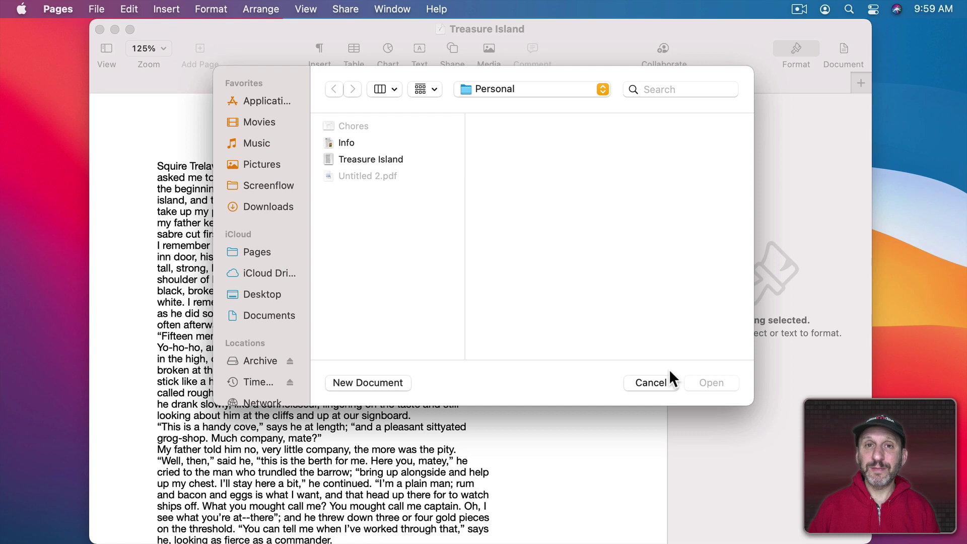
pyautogui.click(21, 8)
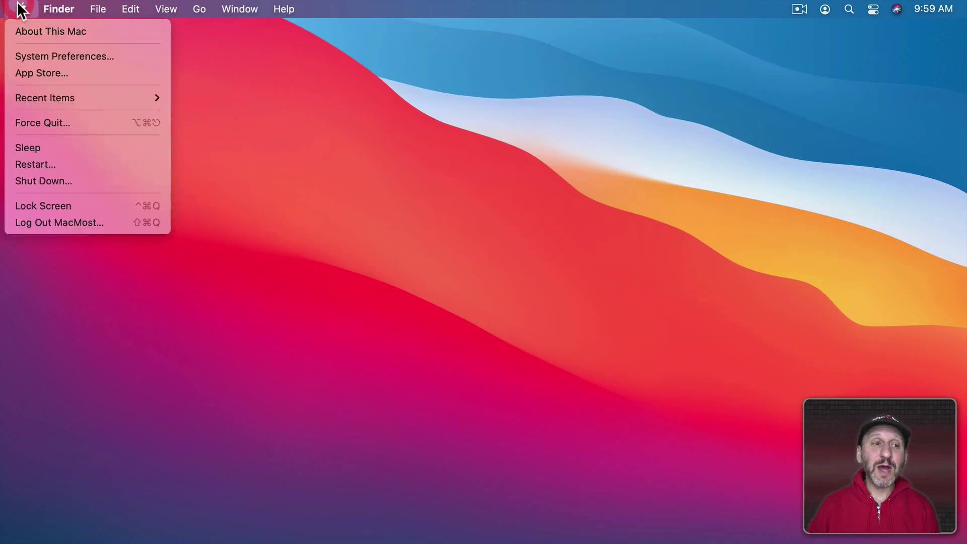
pyautogui.moveTo(54, 100)
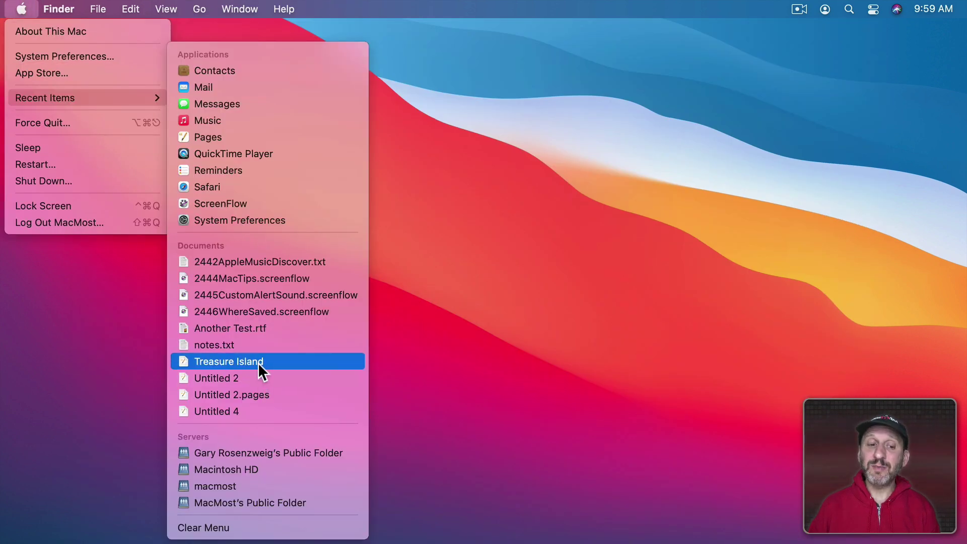
# - Open a new Finder window on Recents to see where Treasure Island.pdf was saved
pyautogui.click(490, 350)
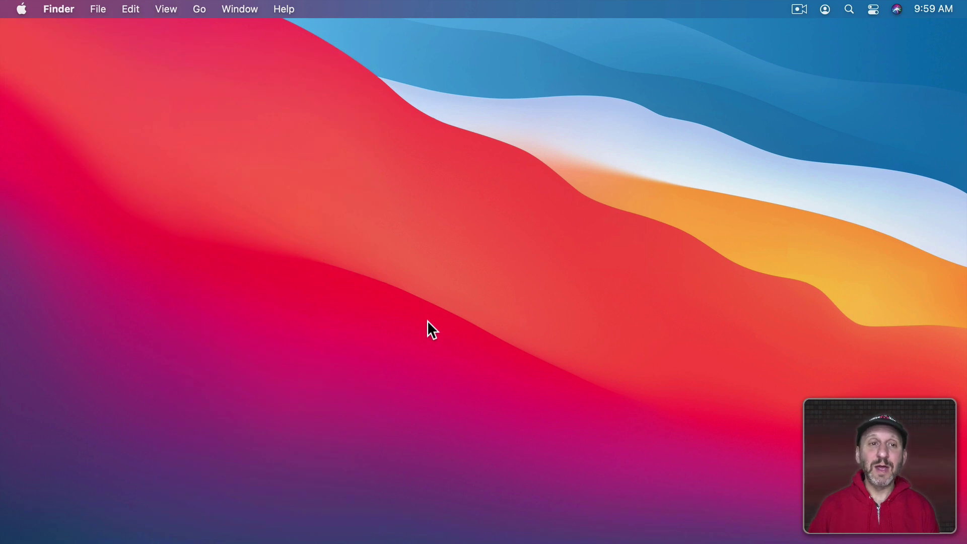
pyautogui.press('super+n')
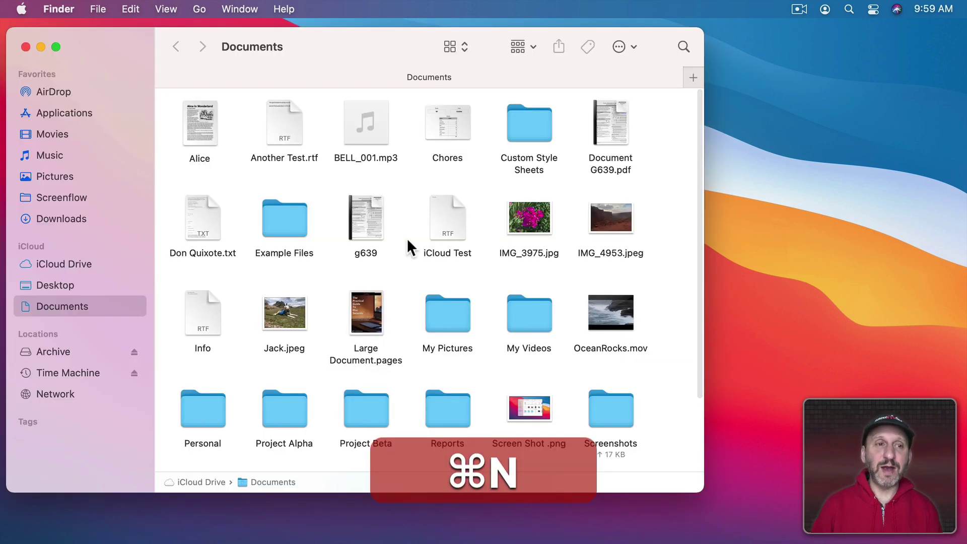
pyautogui.click(198, 9)
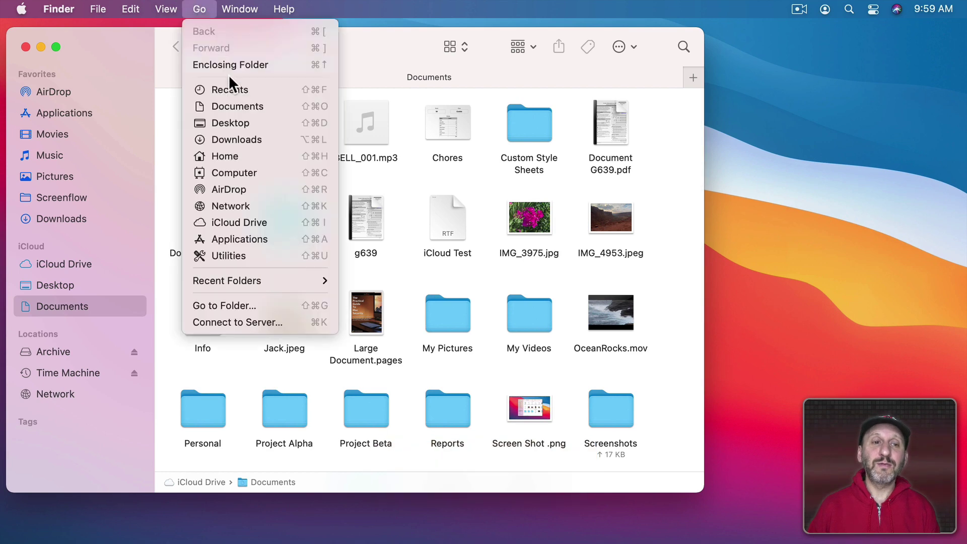
pyautogui.click(229, 88)
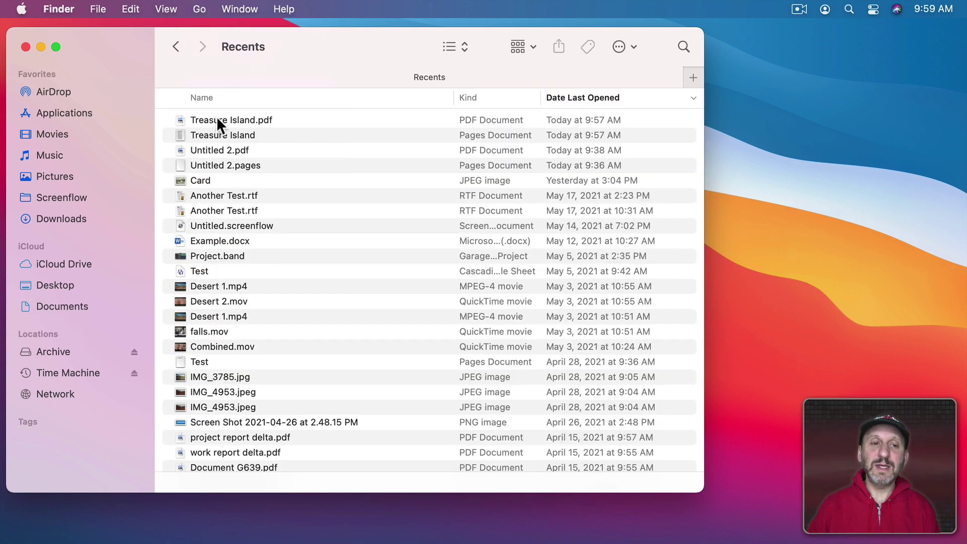
pyautogui.click(229, 121)
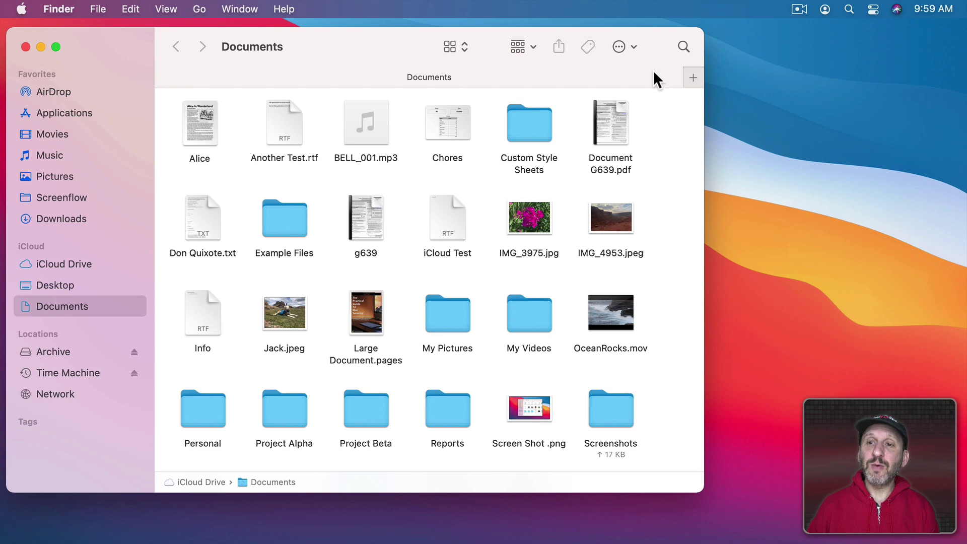
# - Search Documents for 'treasur', then replace the search with 'benbow'
pyautogui.press('super+f')
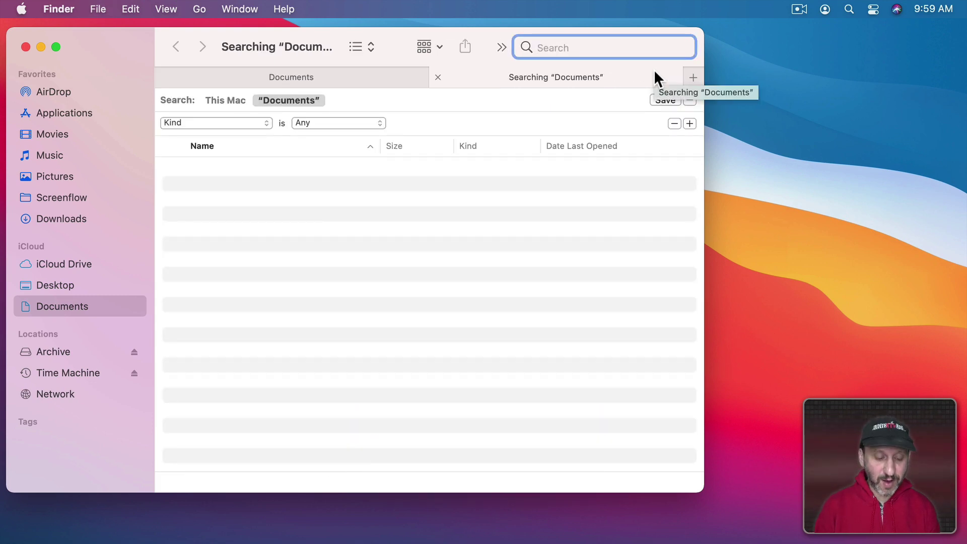
pyautogui.write('treasur')
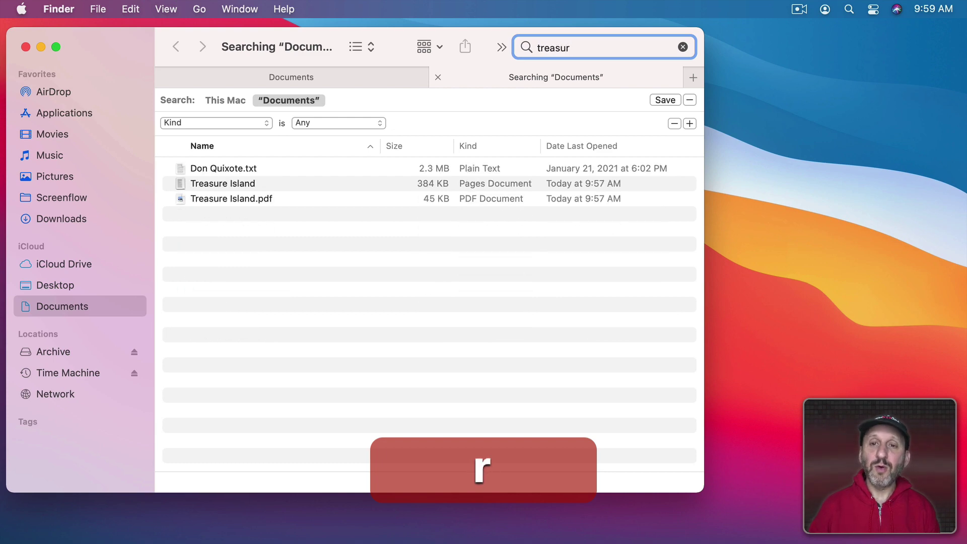
pyautogui.press('cmd+a')
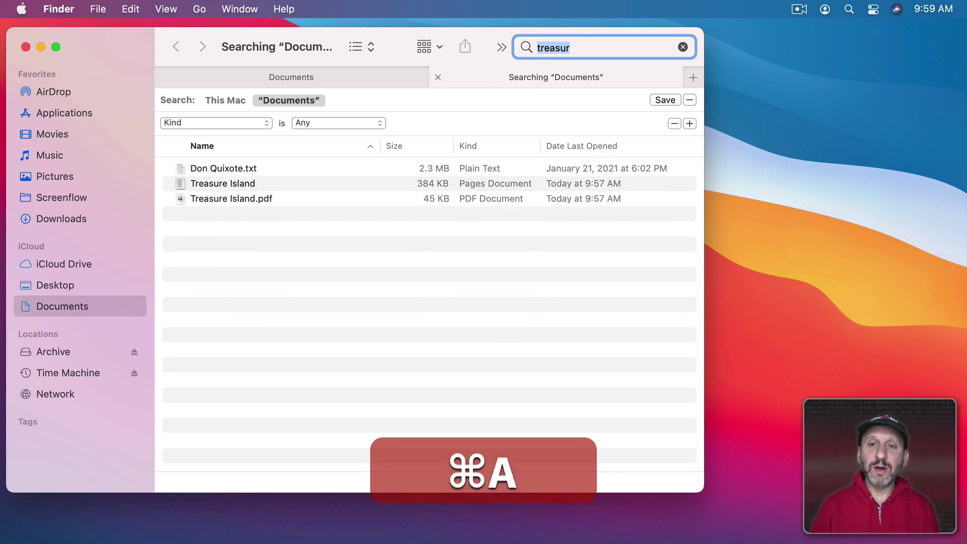
pyautogui.write('benbow')
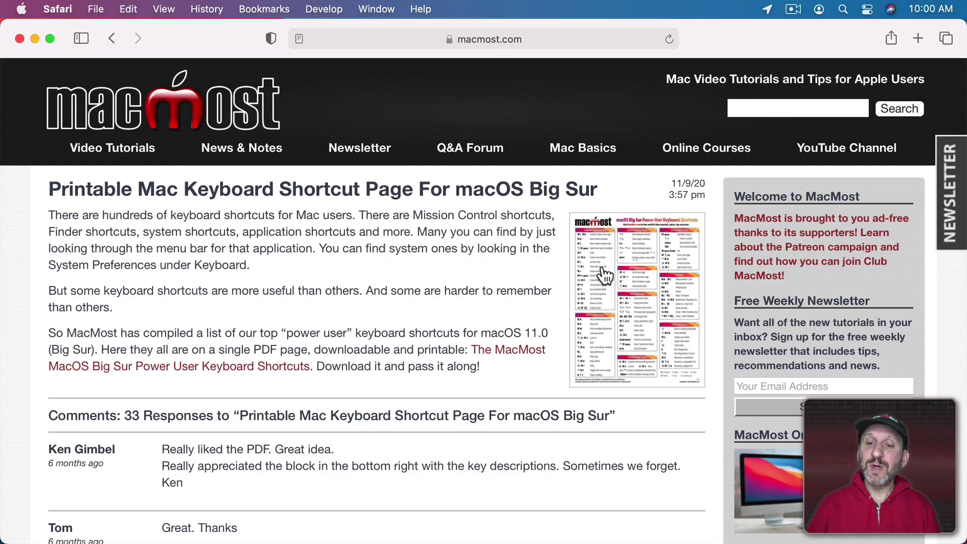
# - Download the Big Sur shortcut PDF and view Safari's File download location setting
pyautogui.click(604, 267)
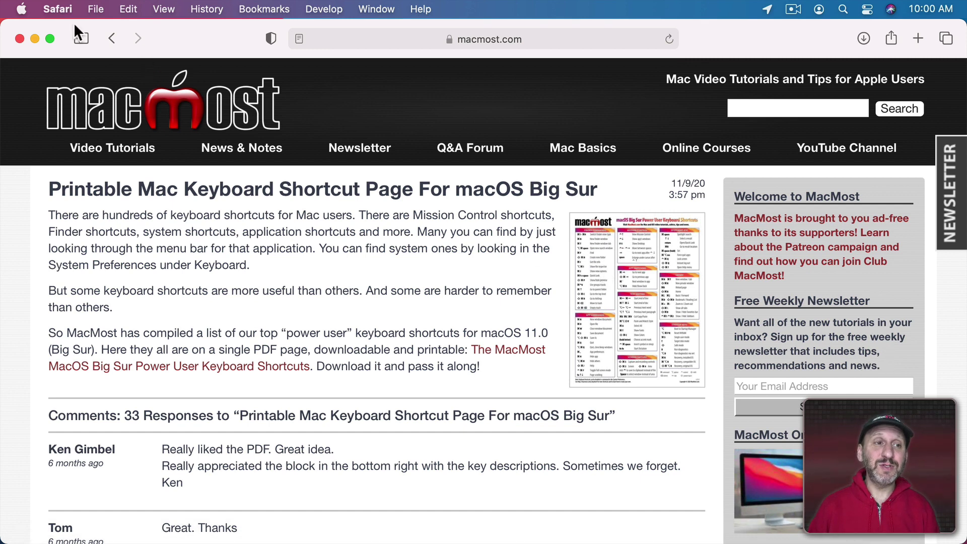
pyautogui.click(64, 9)
pyautogui.click(68, 74)
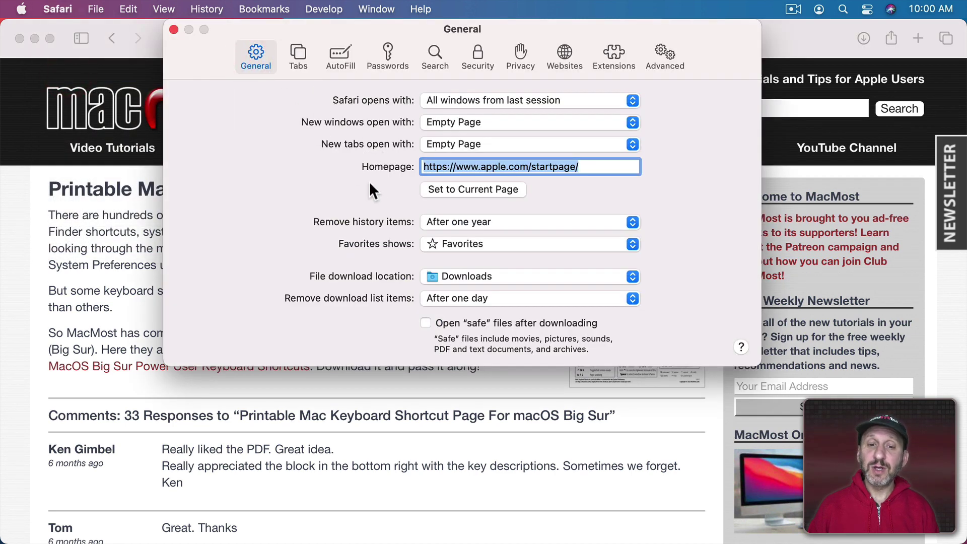
pyautogui.click(461, 276)
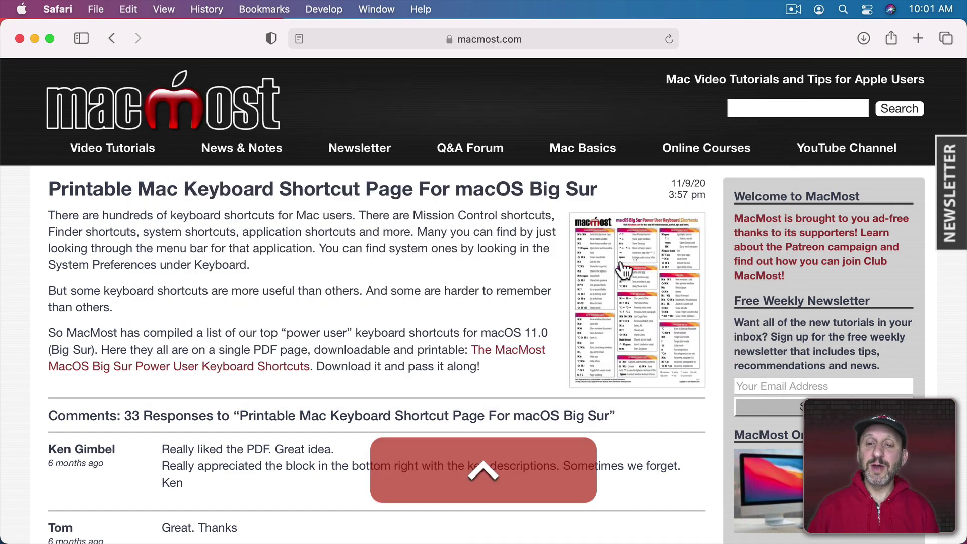
# - Download the linked keyboard shortcut PDF from Safari into the Documents folder
pyautogui.keyDown('ctrl'); pyautogui.click(621, 260); pyautogui.keyUp('ctrl')
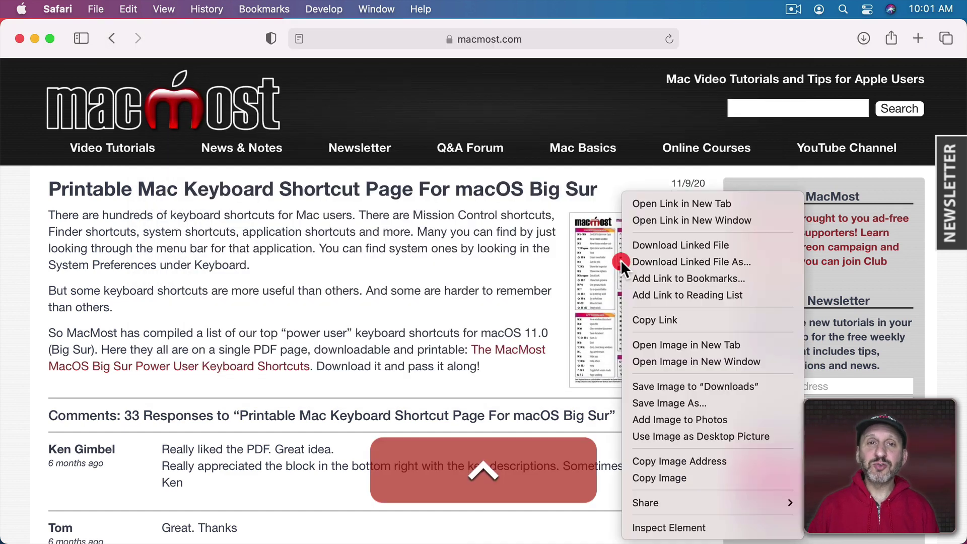
pyautogui.click(660, 258)
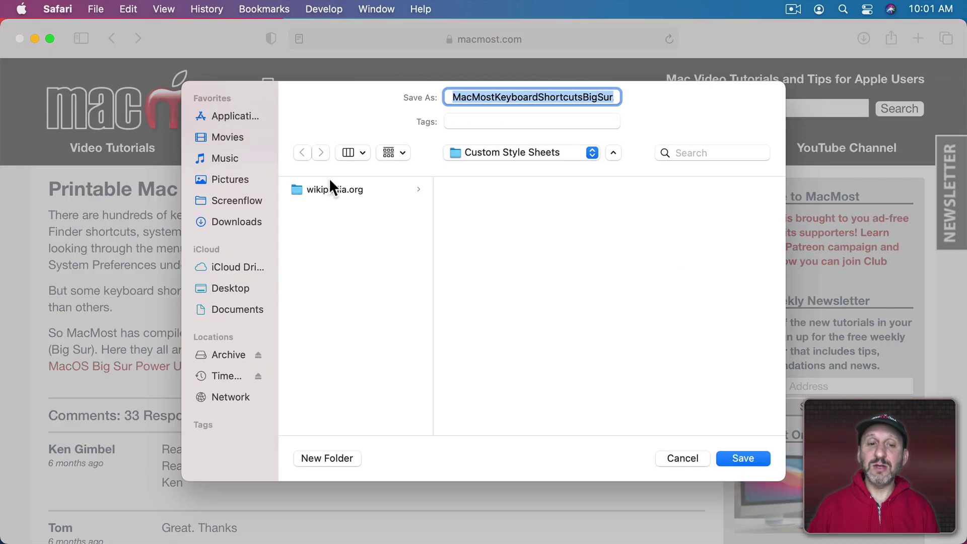
pyautogui.click(592, 152)
pyautogui.click(569, 170)
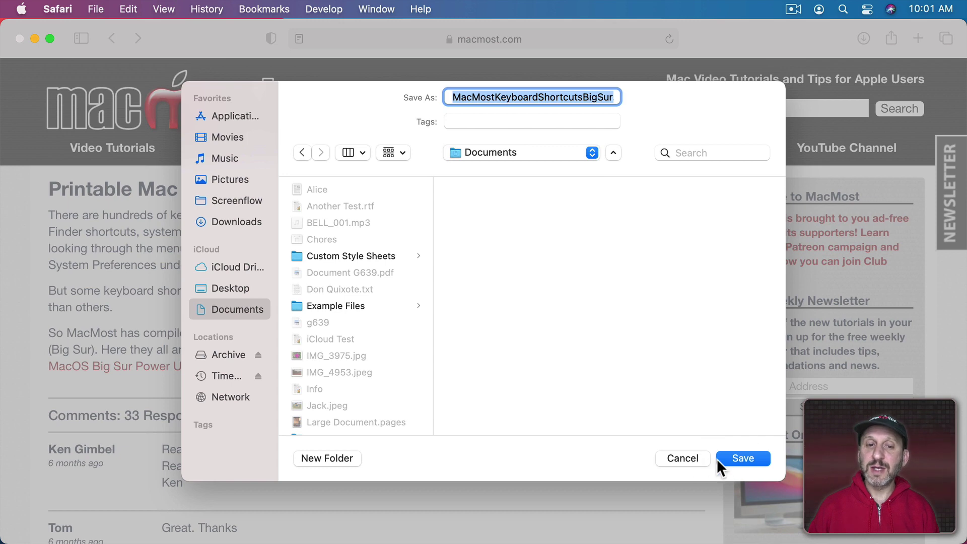
pyautogui.click(736, 457)
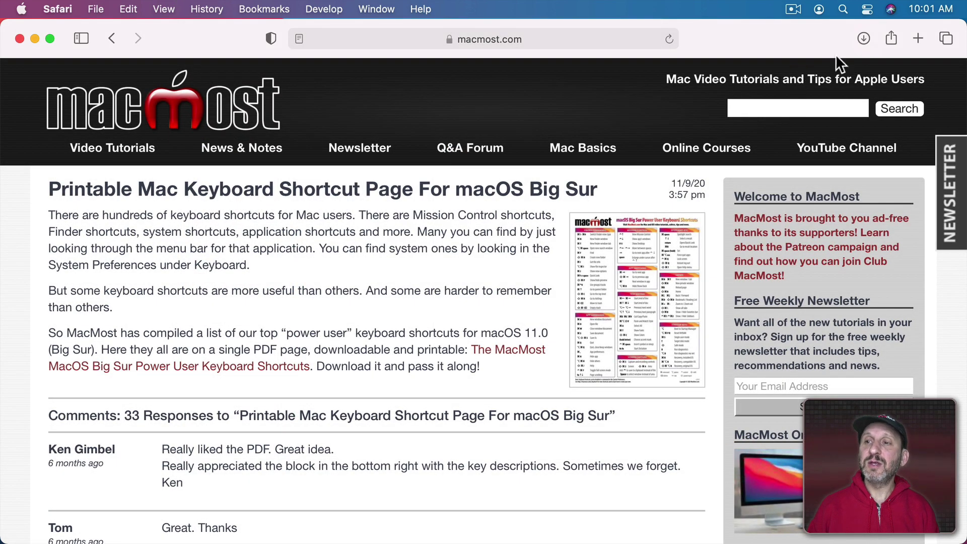
# - Reveal MacMostKeyboardShortcutsBigSur.pdf in Finder from the Downloads list and check its folder path
pyautogui.click(860, 36)
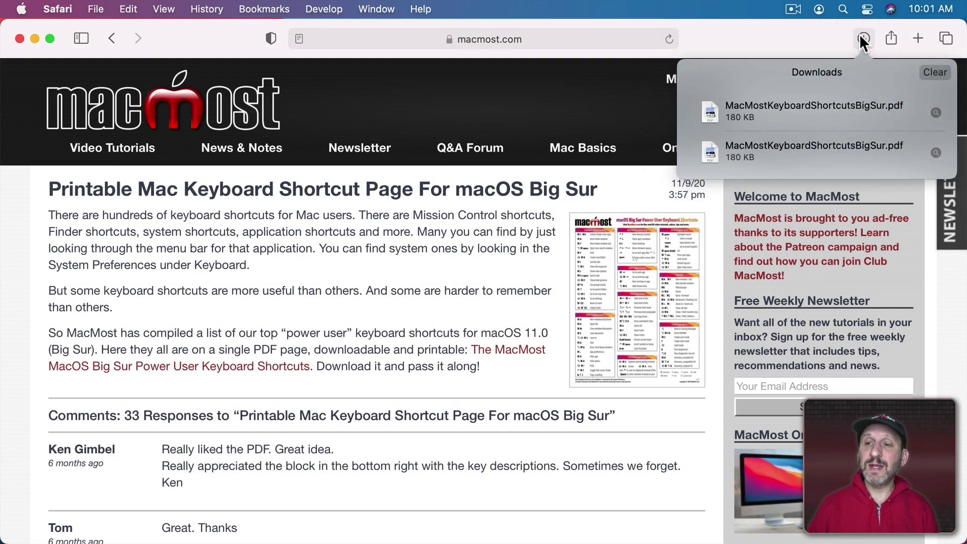
pyautogui.click(936, 112)
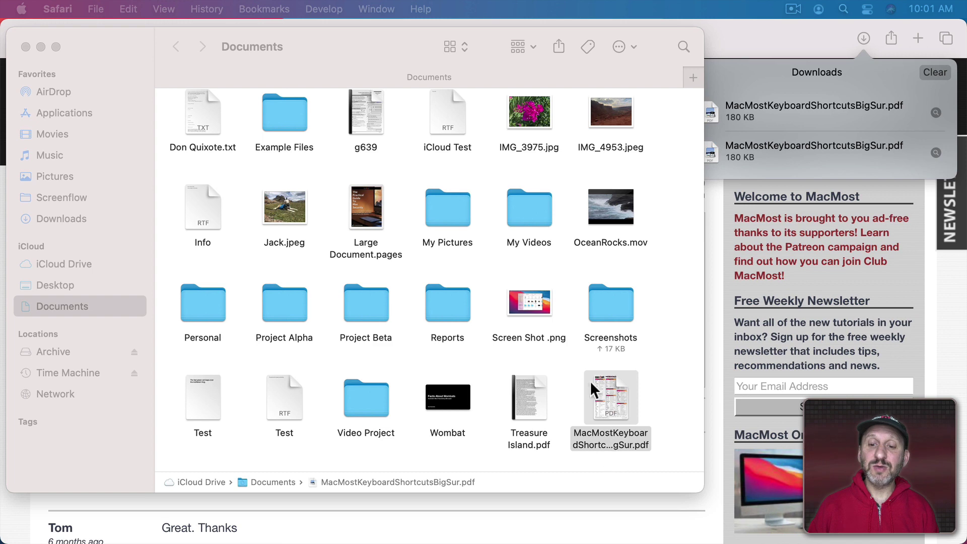
pyautogui.keyDown('super'); pyautogui.click(249, 50); pyautogui.keyUp('super')
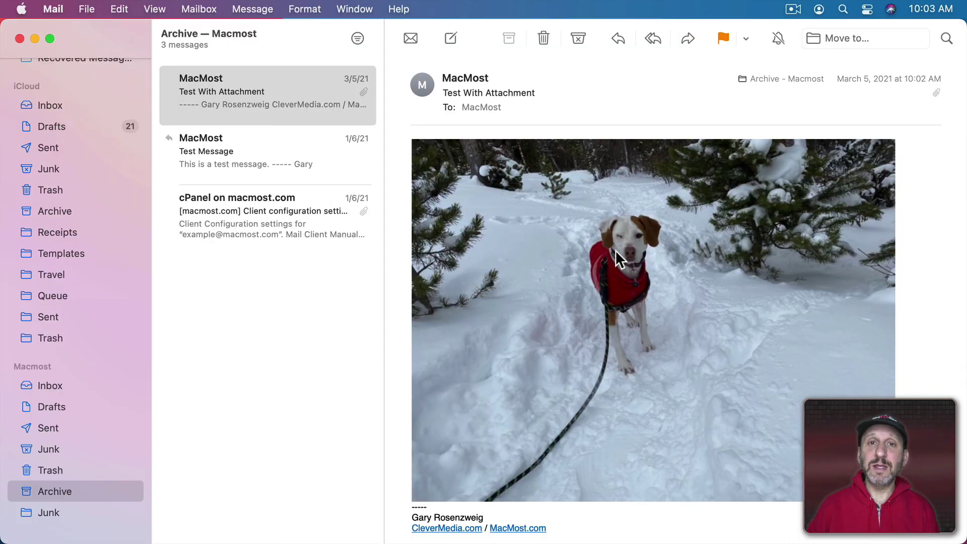
# - Check which Downloads folder Mail's General settings use for attachments
pyautogui.click(52, 9)
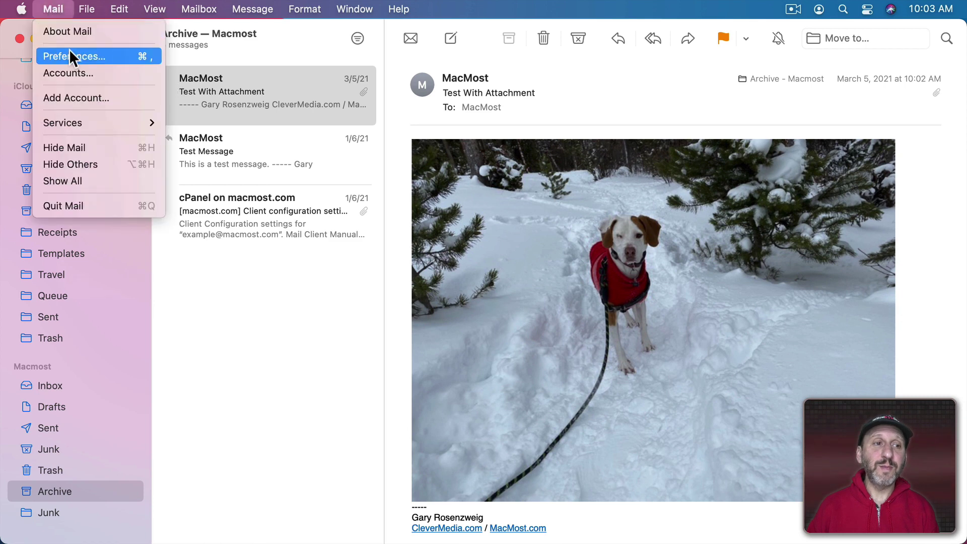
pyautogui.click(69, 54)
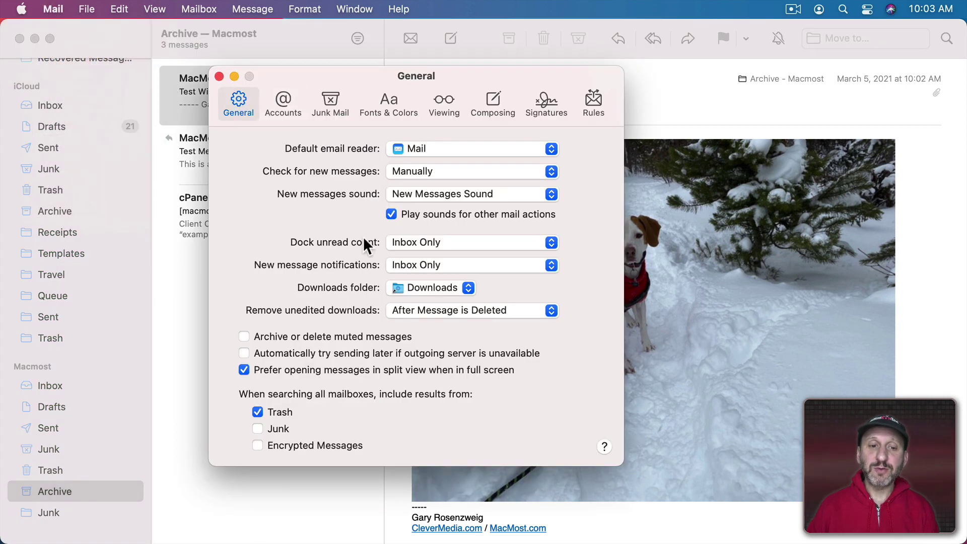
pyautogui.click(405, 285)
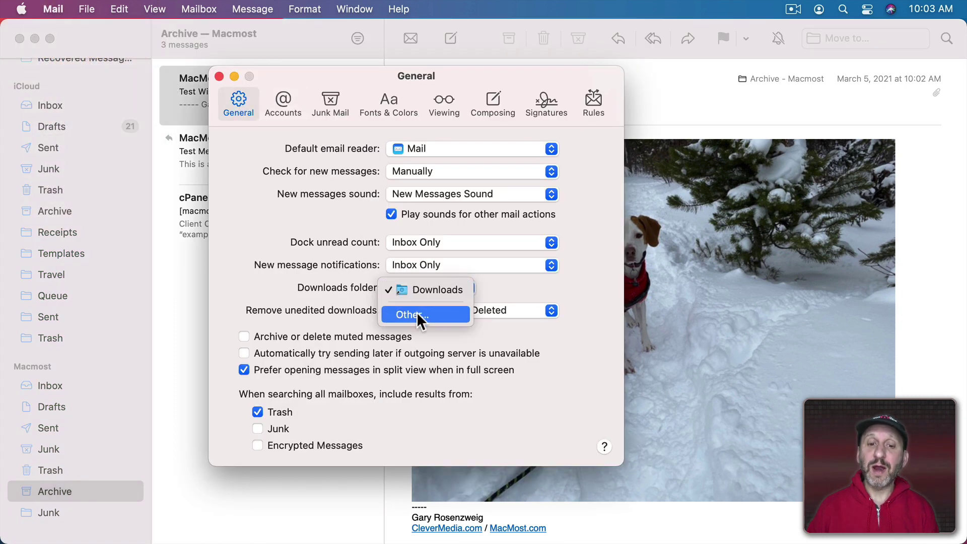
pyautogui.click(307, 240)
# - Start saving all the message's attachments from the File menu, then cancel
pyautogui.click(219, 75)
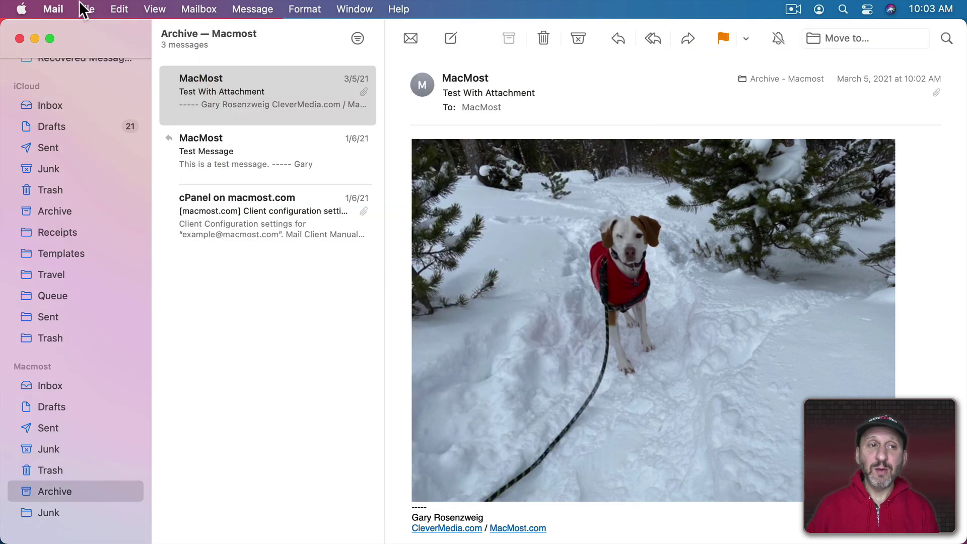
pyautogui.click(86, 8)
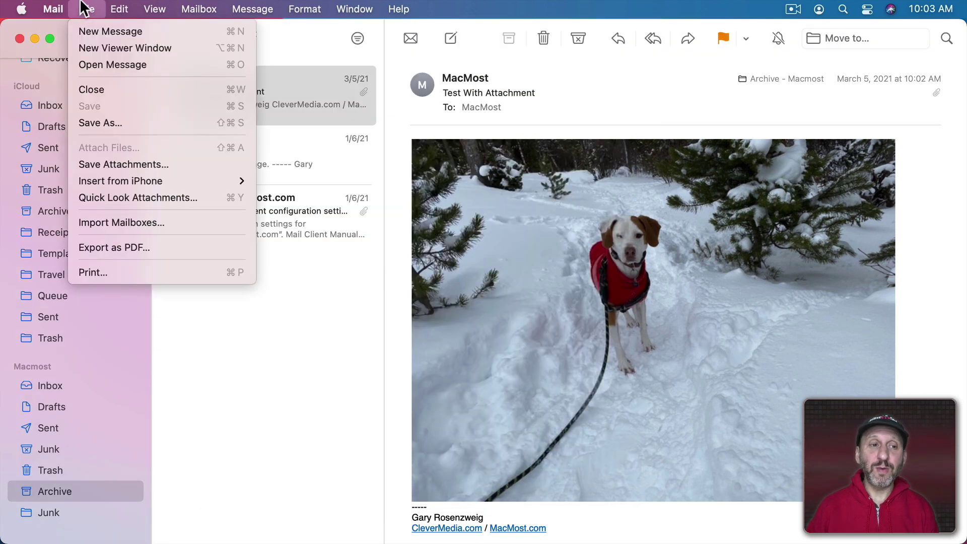
pyautogui.click(135, 159)
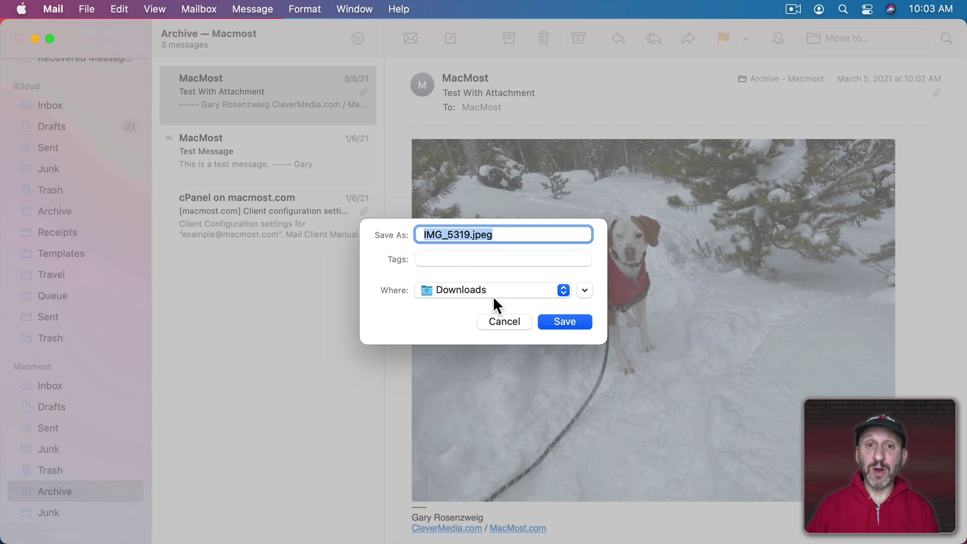
pyautogui.click(509, 317)
# - Save the IMG_5319.jpeg photo attachment with Documents chosen as its destination
pyautogui.keyDown('ctrl'); pyautogui.click(509, 201); pyautogui.keyUp('ctrl')
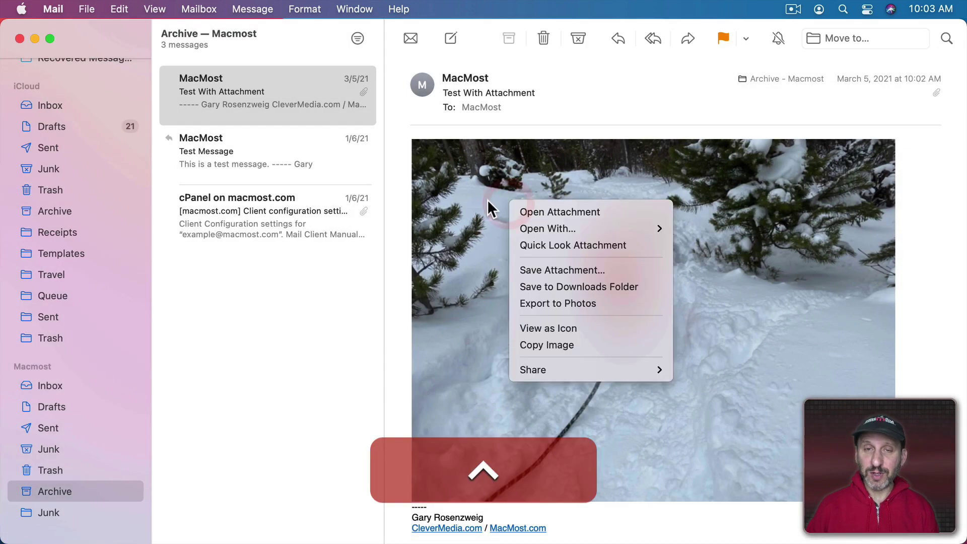
pyautogui.click(567, 265)
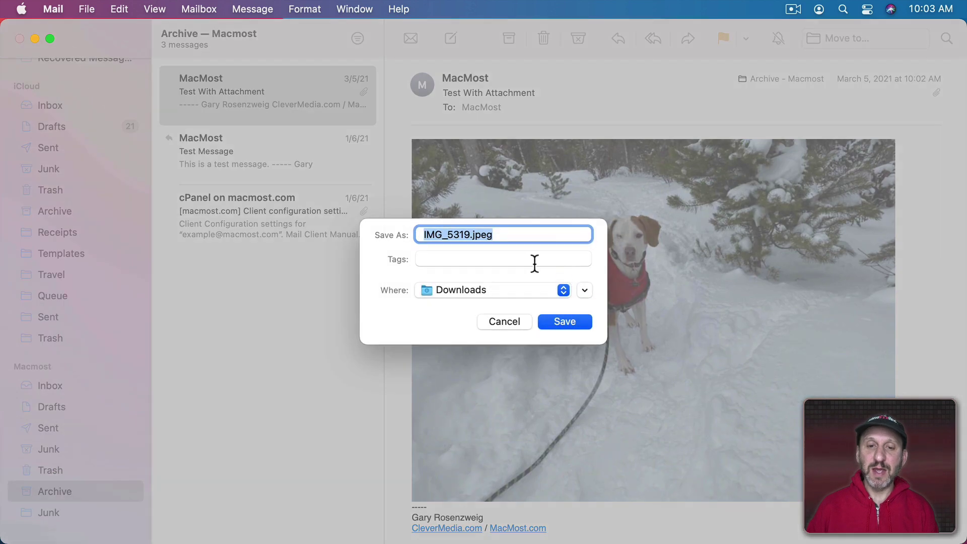
pyautogui.press('shift+super+o')
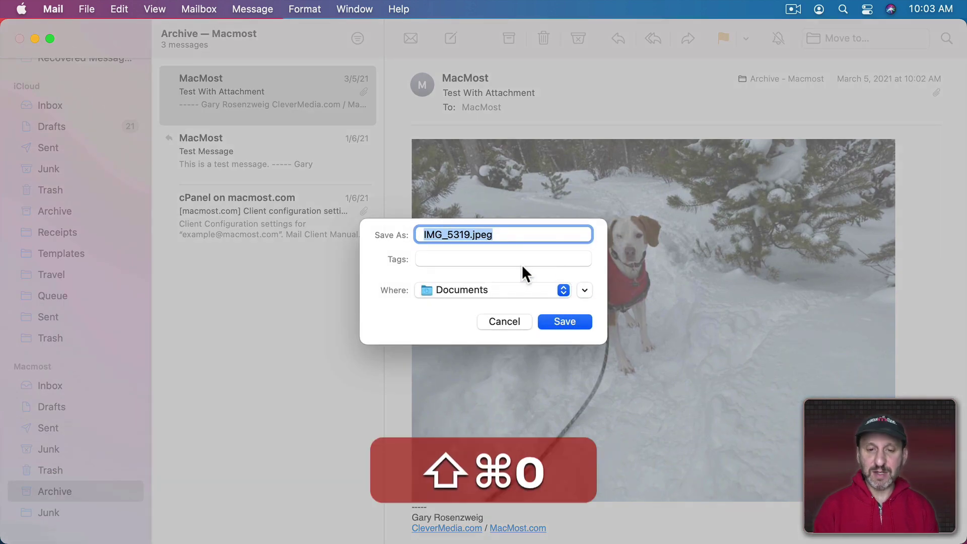
pyautogui.click(569, 322)
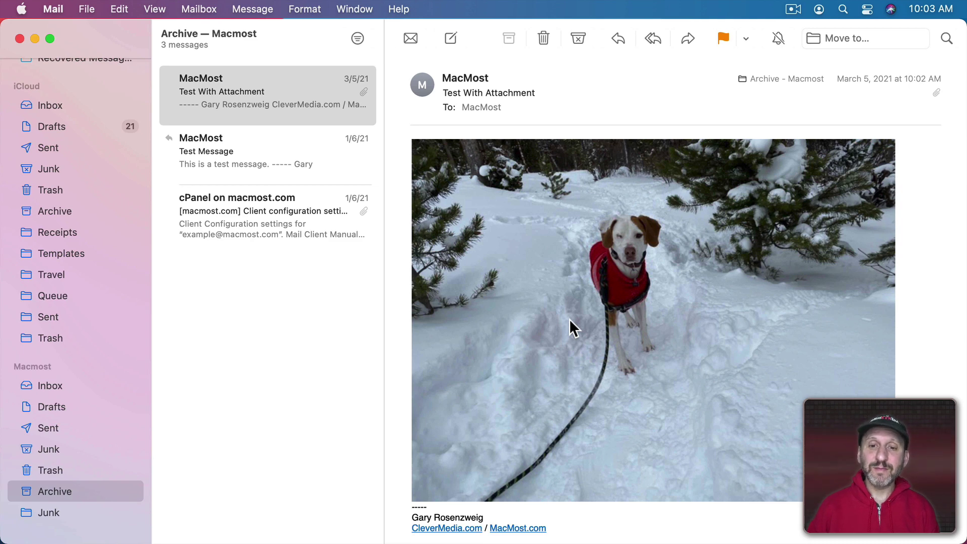
pyautogui.keyDown('ctrl'); pyautogui.click(518, 224); pyautogui.keyUp('ctrl')
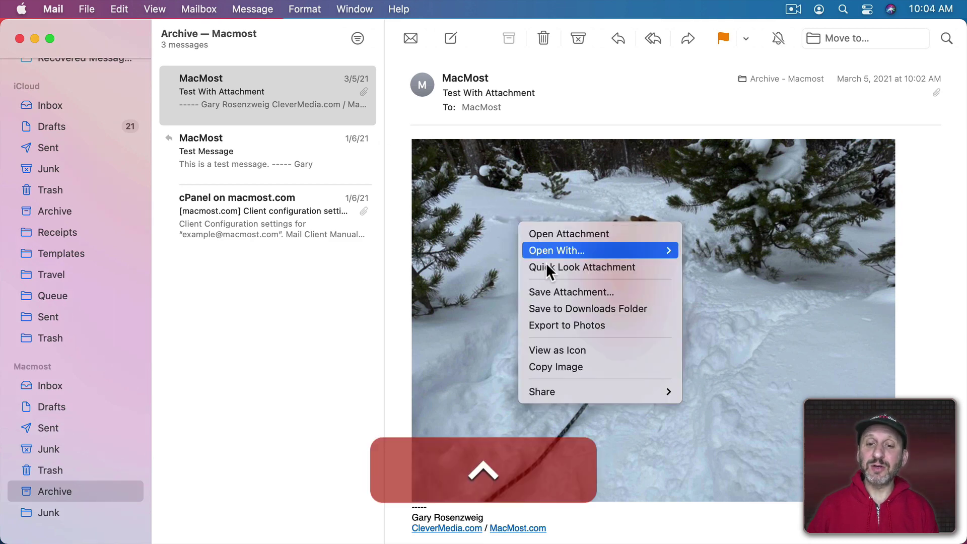
pyautogui.click(552, 290)
pyautogui.click(469, 291)
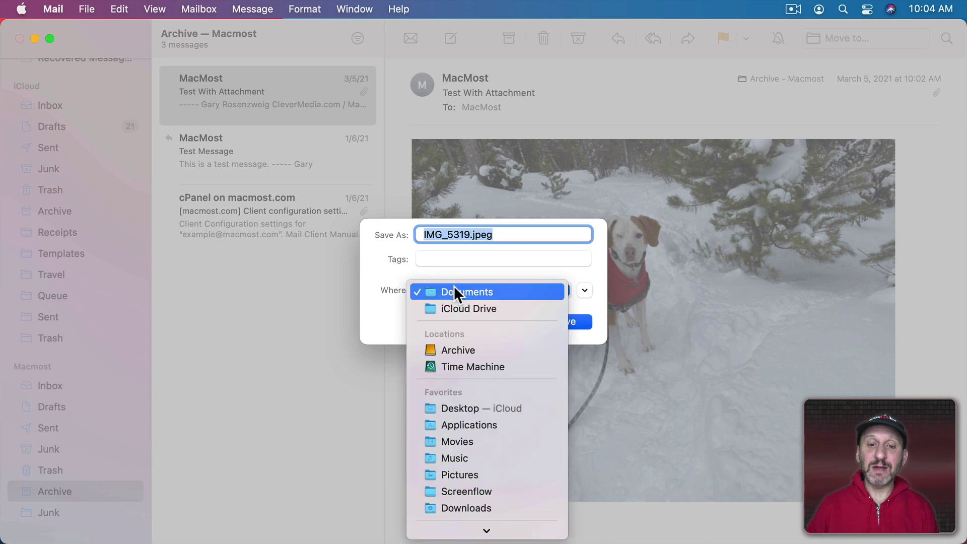
pyautogui.click(461, 266)
pyautogui.click(508, 322)
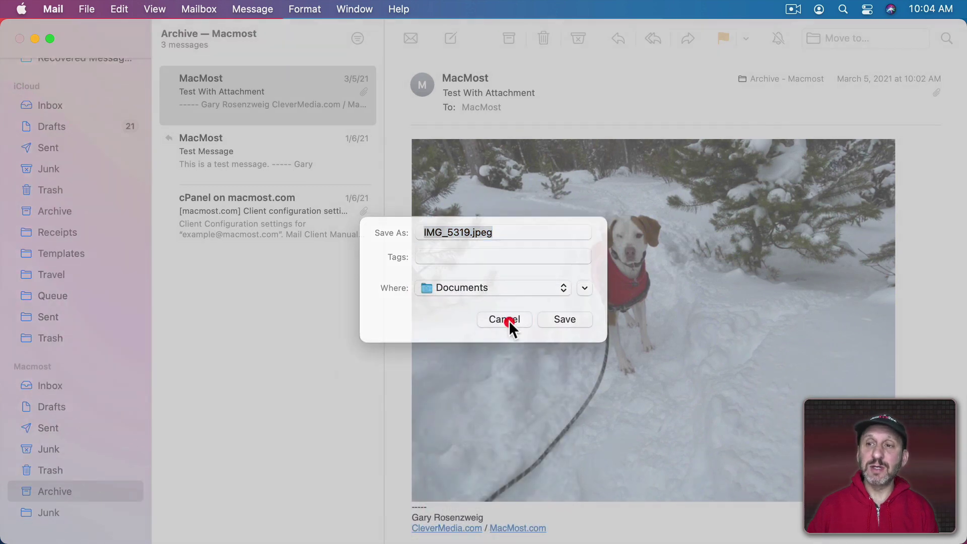
pyautogui.click(86, 9)
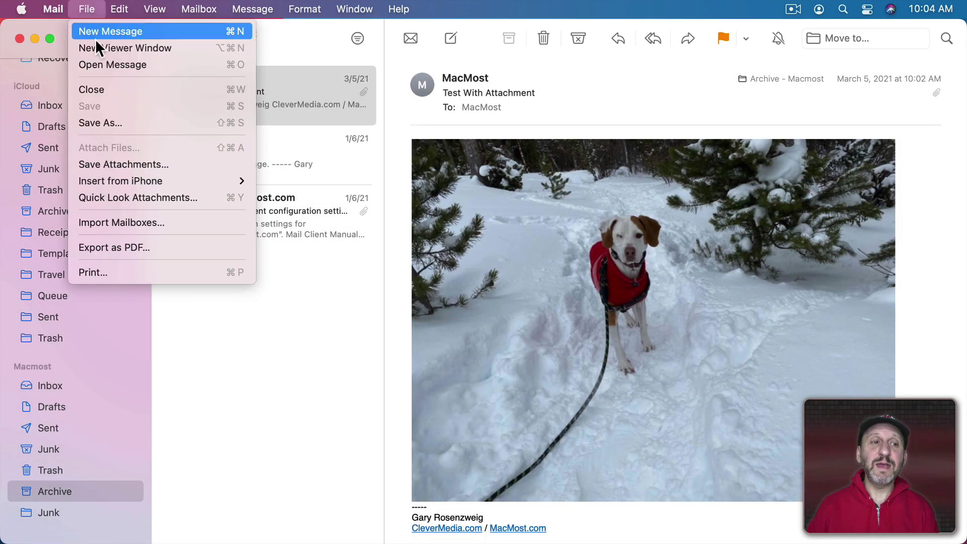
pyautogui.click(120, 160)
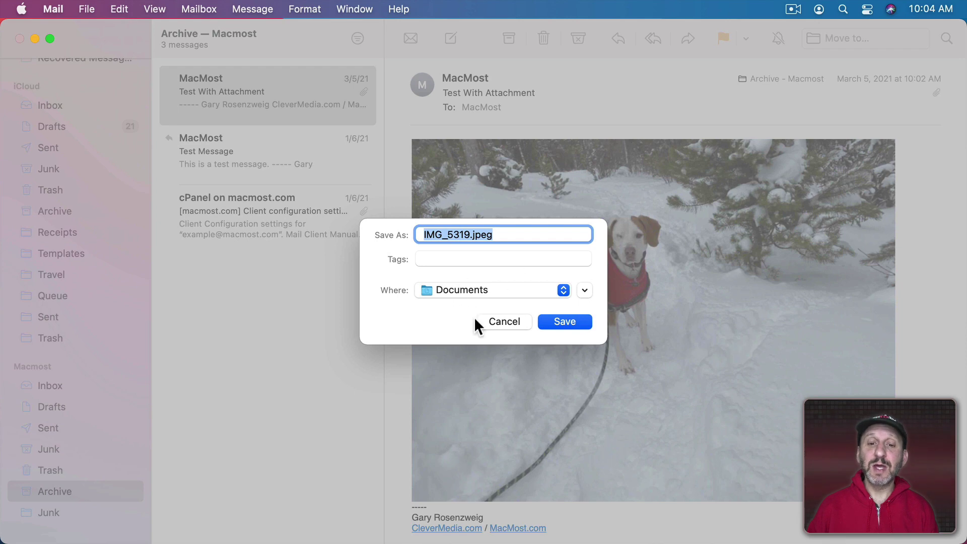
pyautogui.click(510, 322)
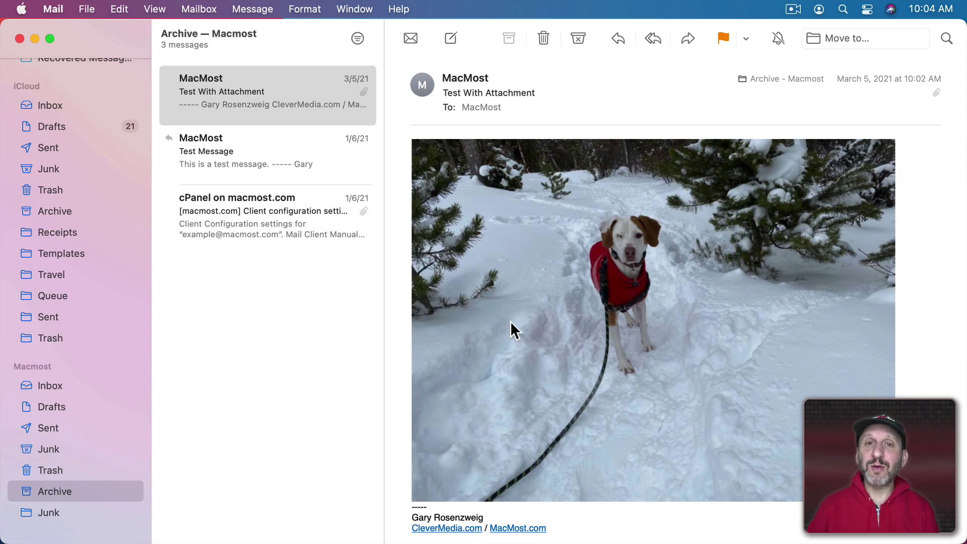